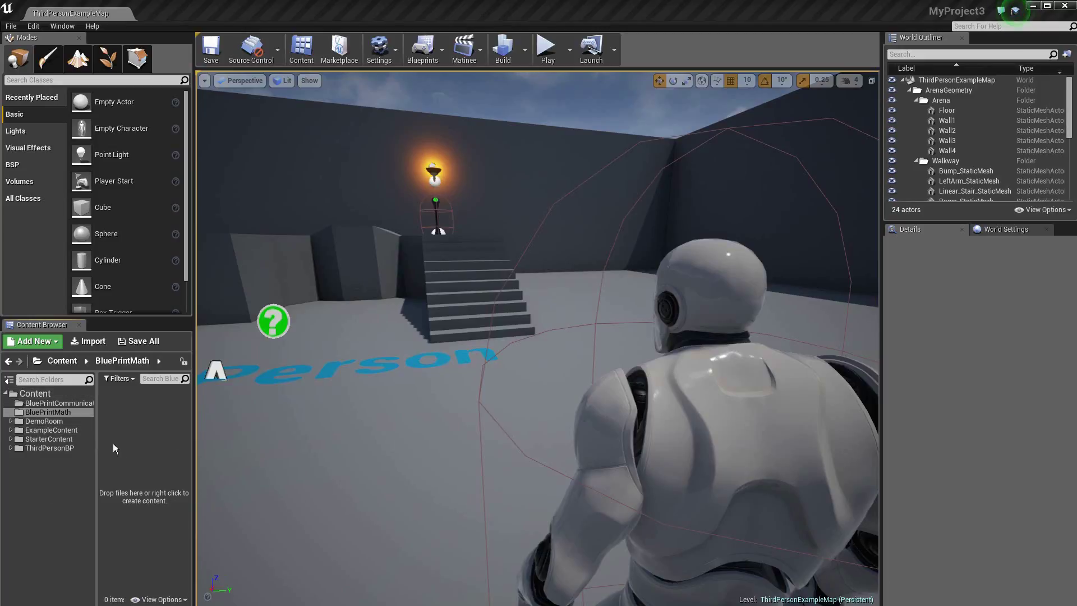
Create a new Actor Blueprint Class named BP_Cercle in the BluePrintMath folder.
right_click(132, 414)
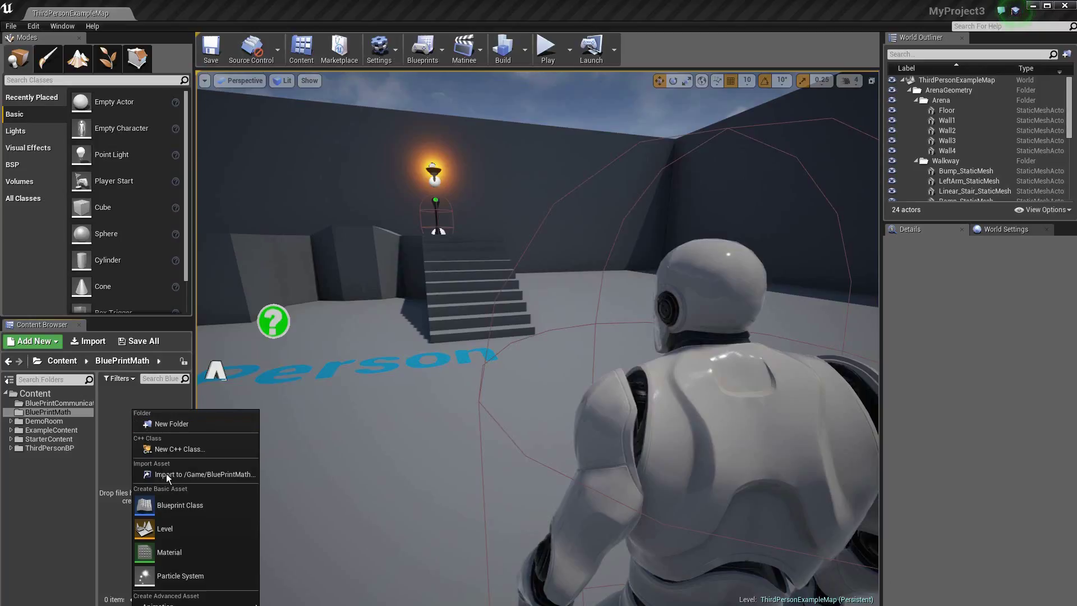
left_click(204, 511)
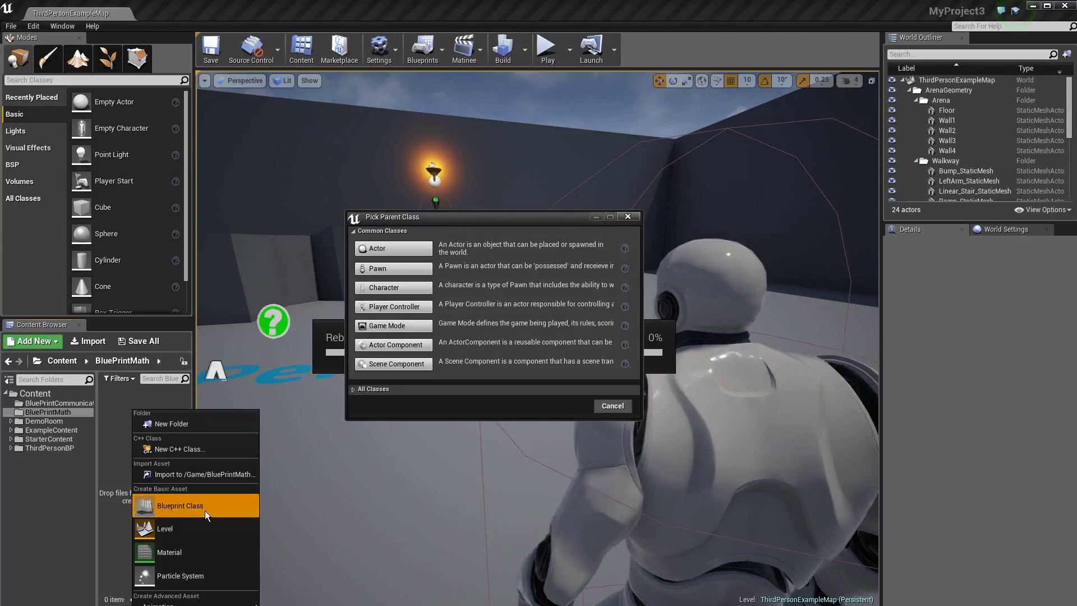
left_click(424, 250)
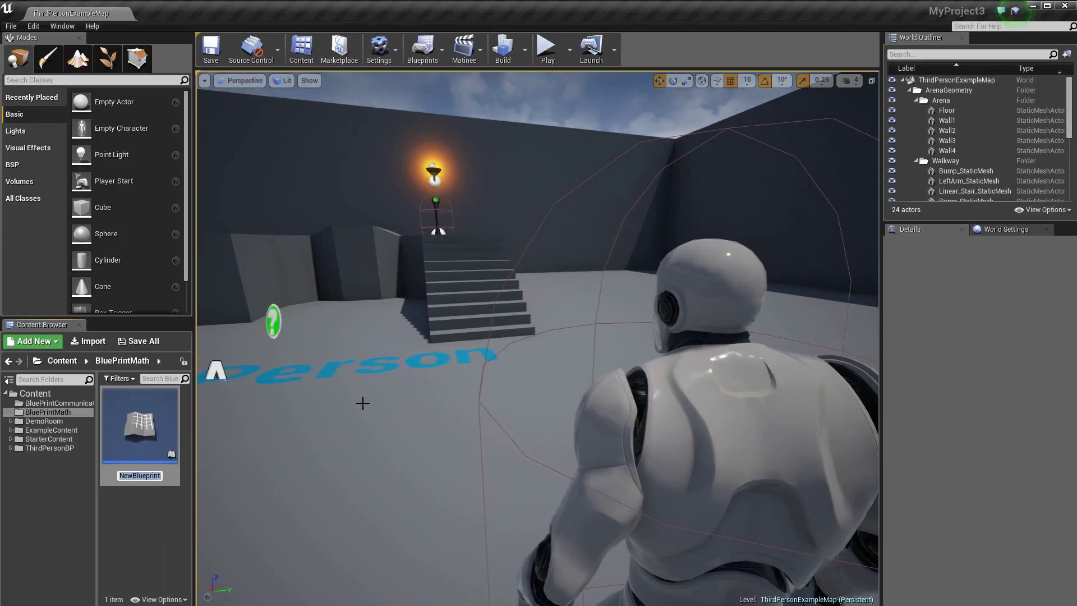
type("BP")
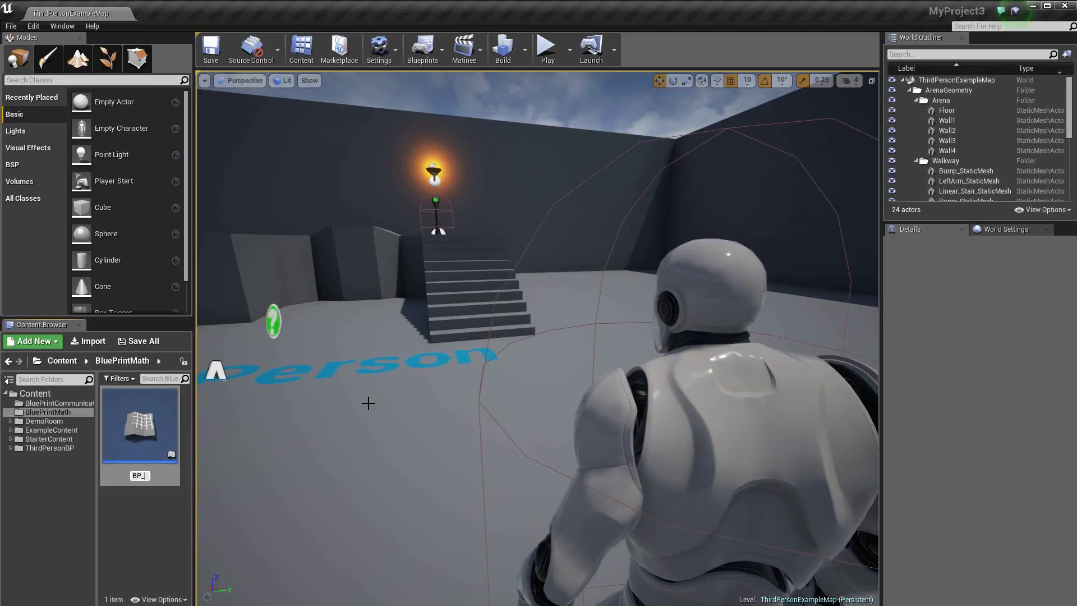
type("_Cercle")
key("Return")
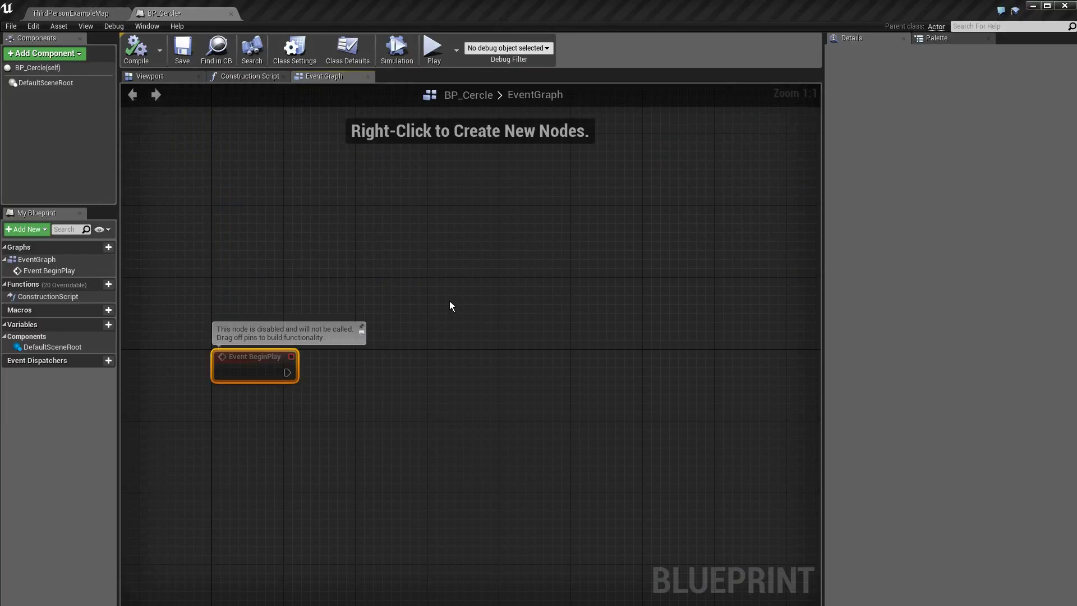
Add a ForLoop node to the graph and place it level with Event BeginPlay.
left_click(399, 295)
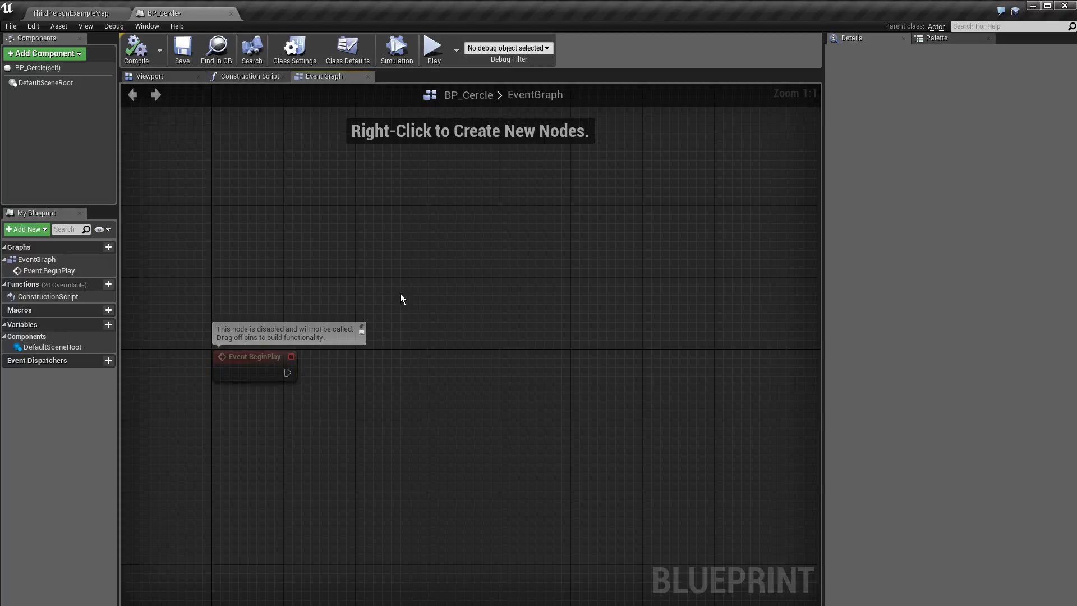
right_click(404, 251)
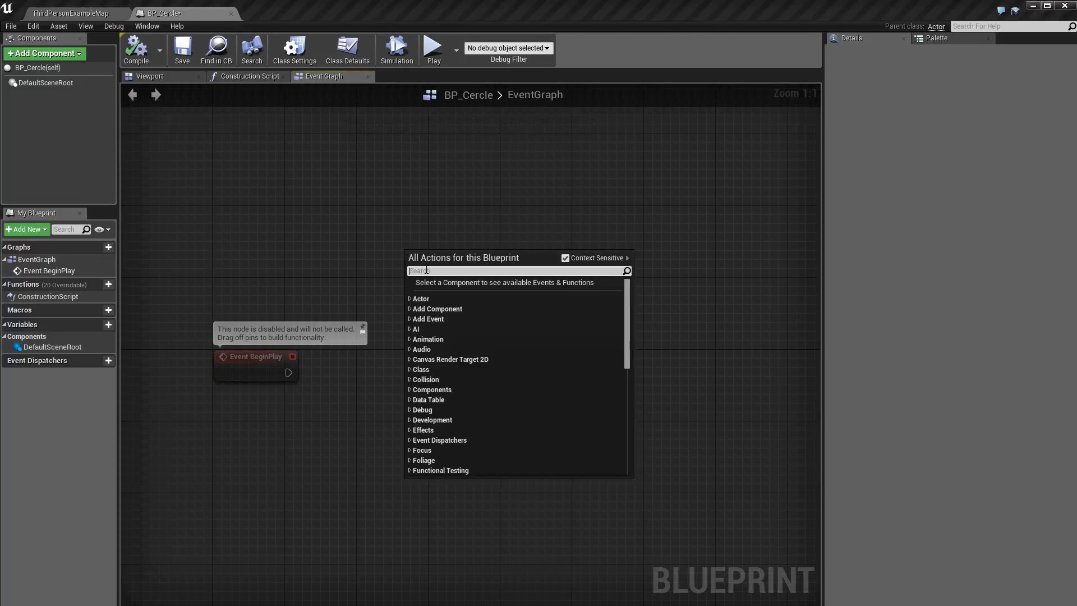
type("loop")
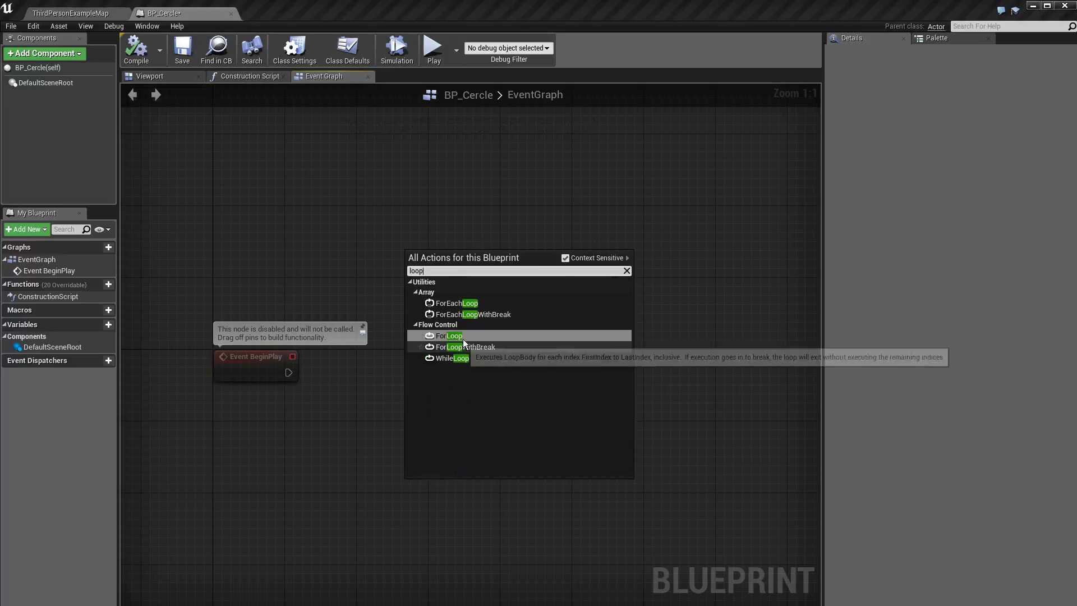
left_click(449, 336)
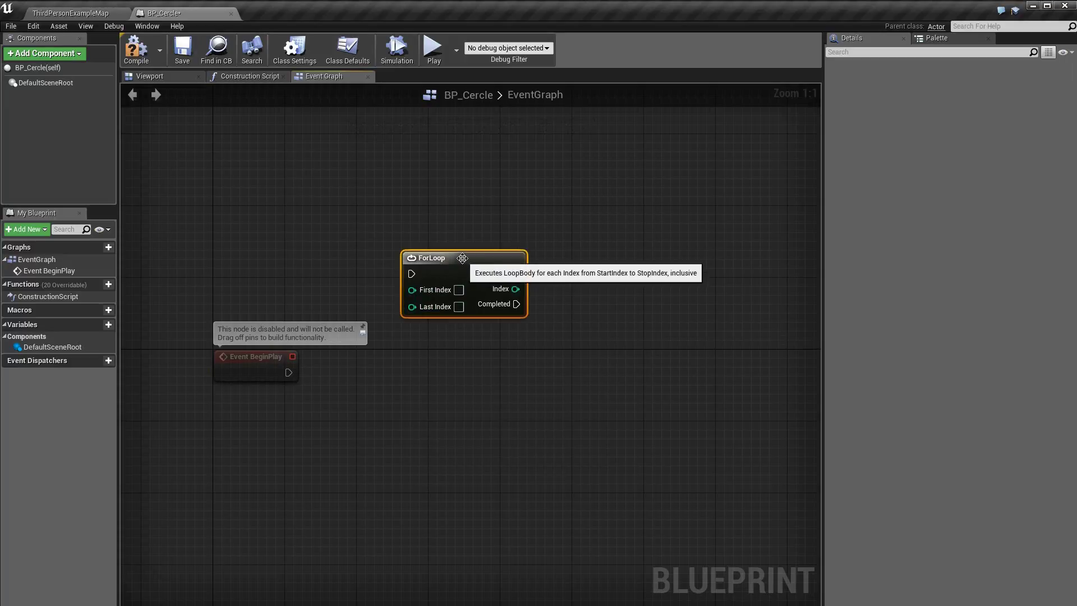
left_click_drag(462, 258, 464, 339)
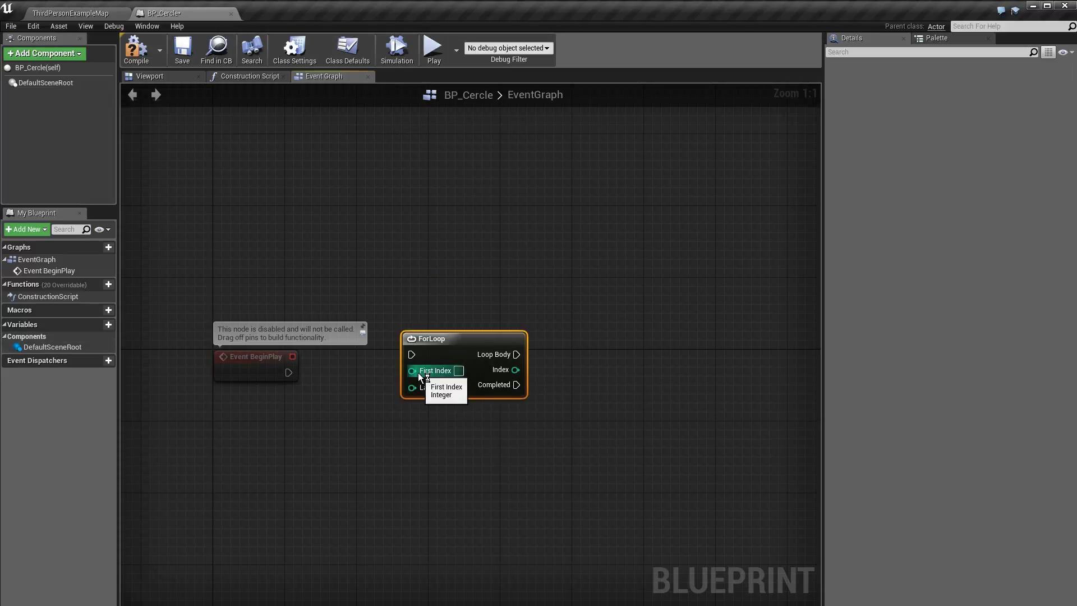
Add two new variables and make the first an Integer named Start.
left_click(102, 328)
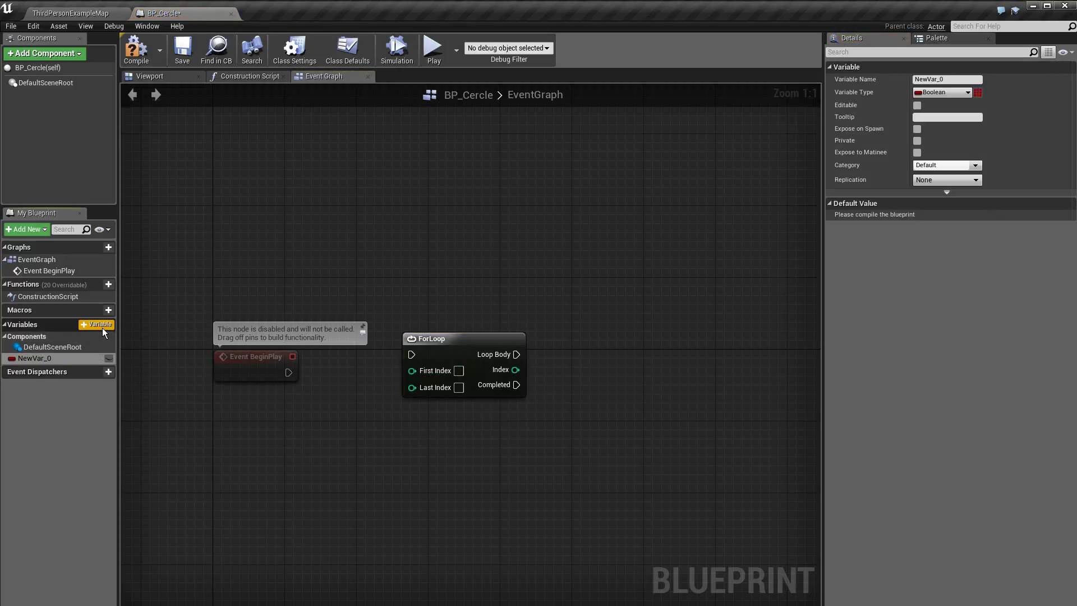
left_click(102, 328)
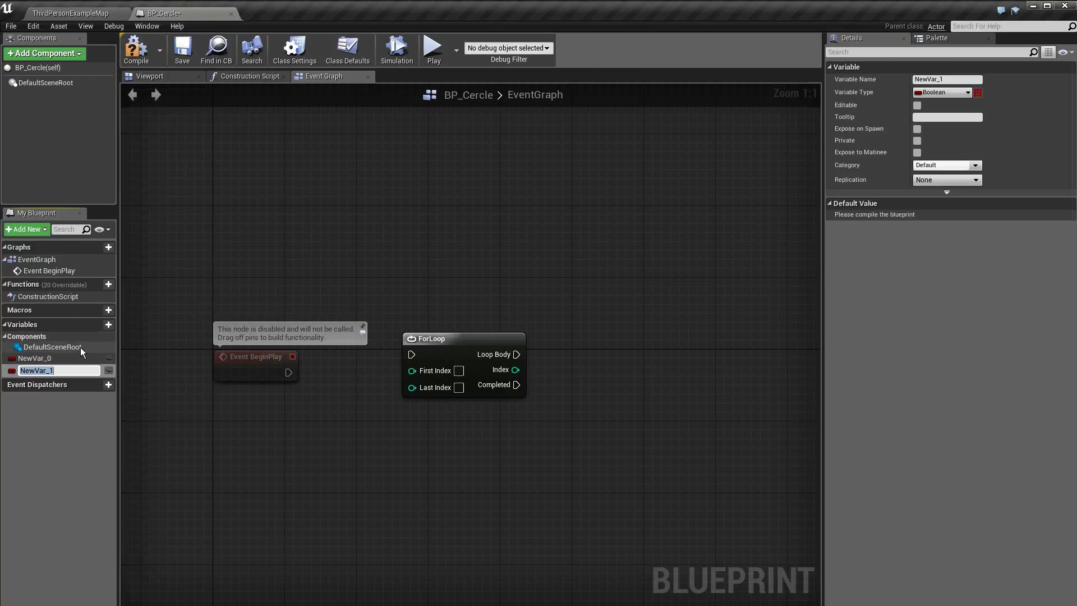
left_click(64, 362)
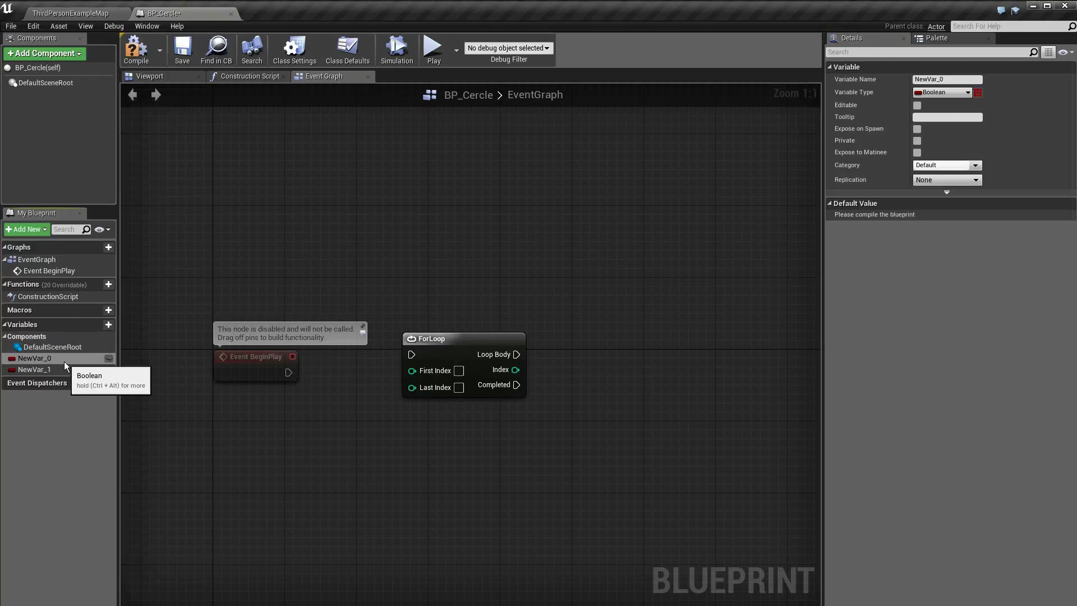
left_click(954, 96)
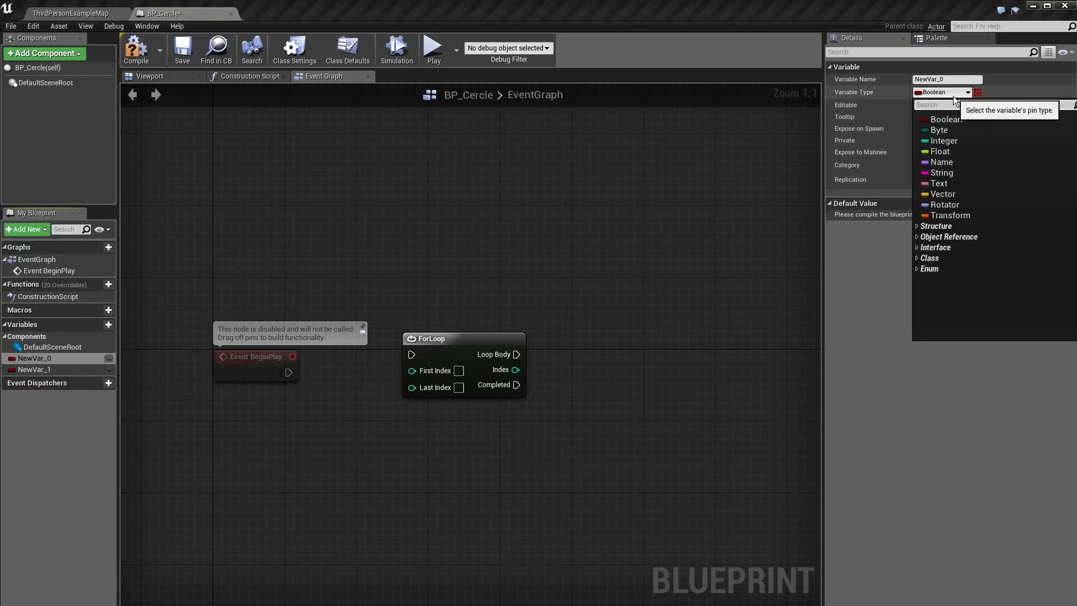
left_click(944, 141)
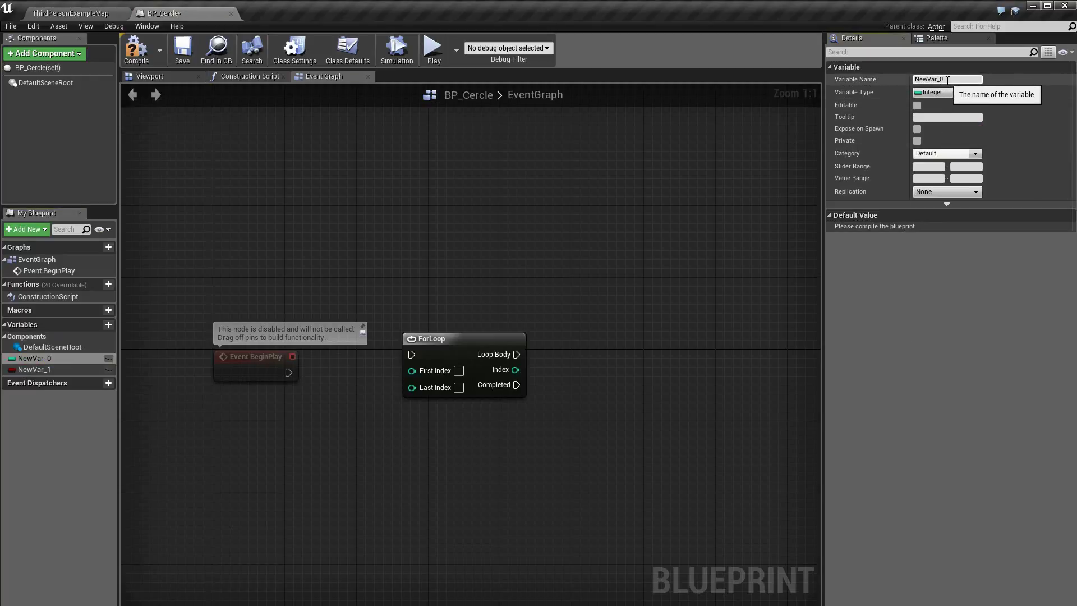
left_click(947, 80)
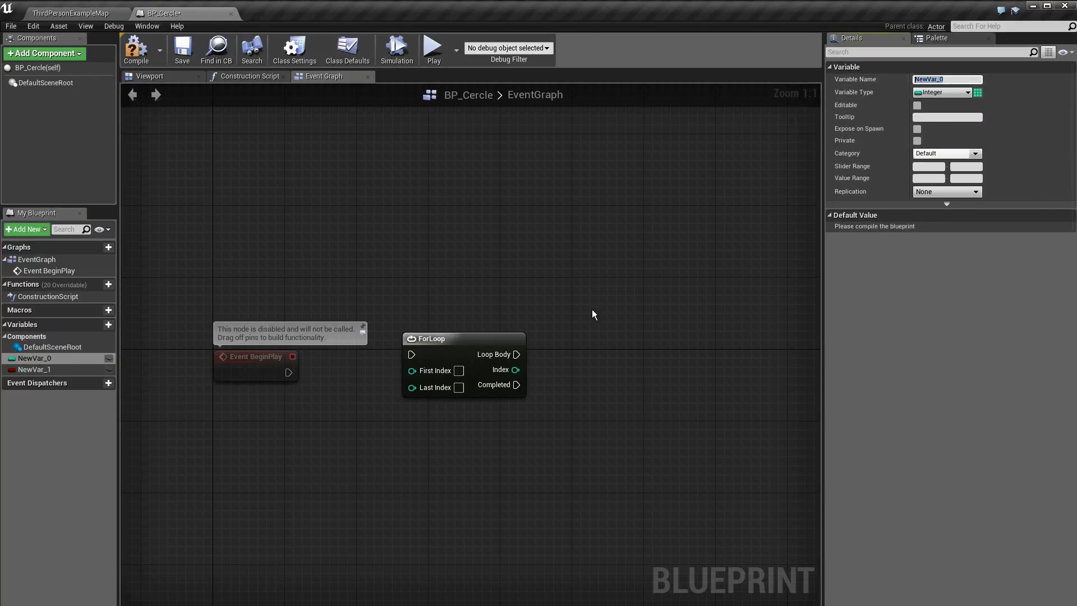
type("Start")
key("Return")
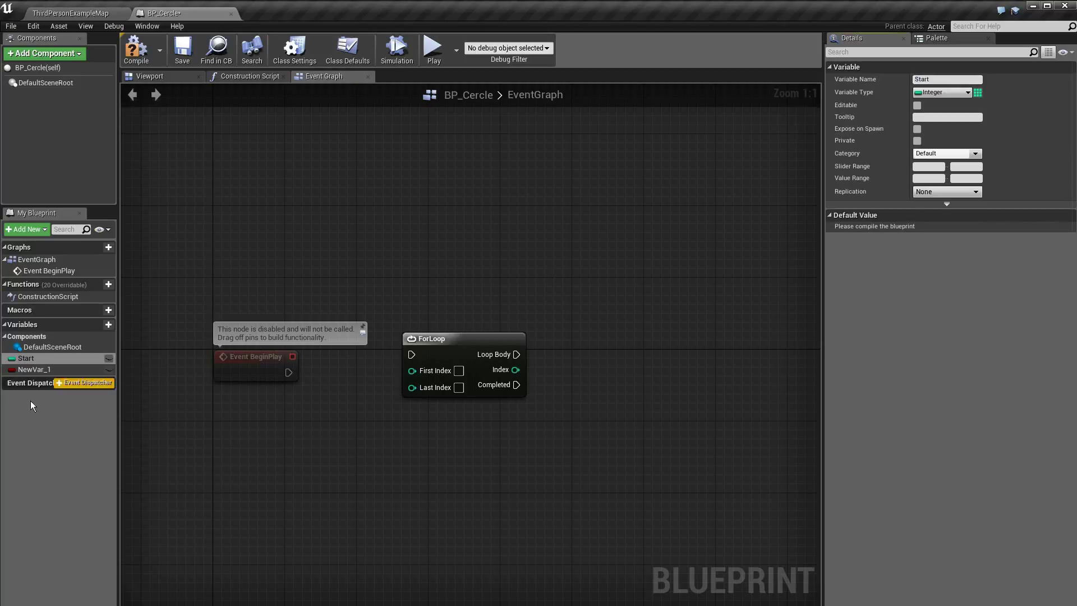
Rename the second variable to Stop and set its type to Integer.
left_click(34, 370)
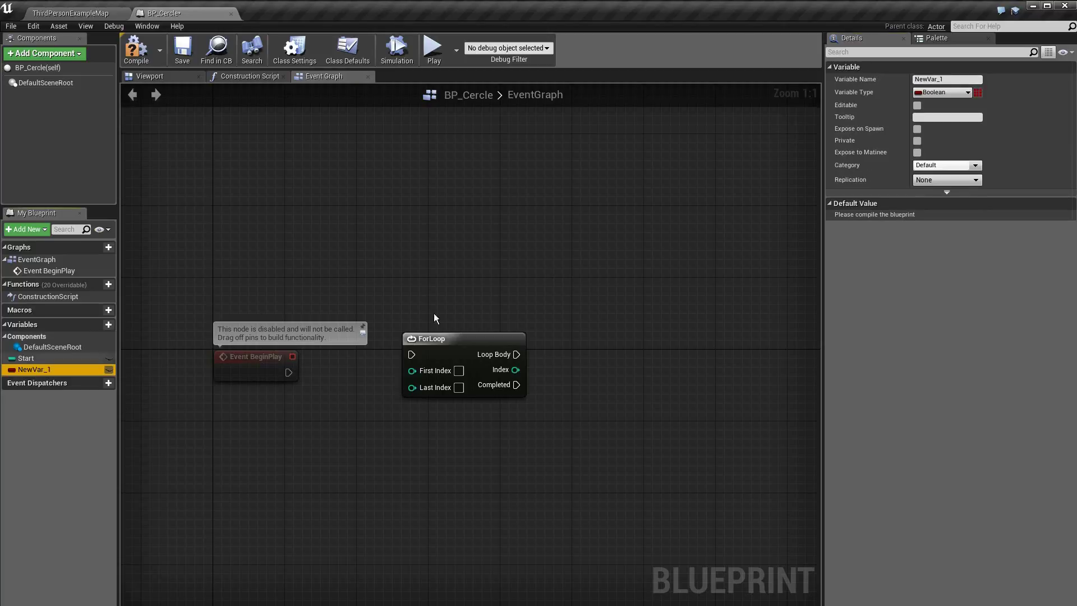
left_click(948, 79)
type("Stop")
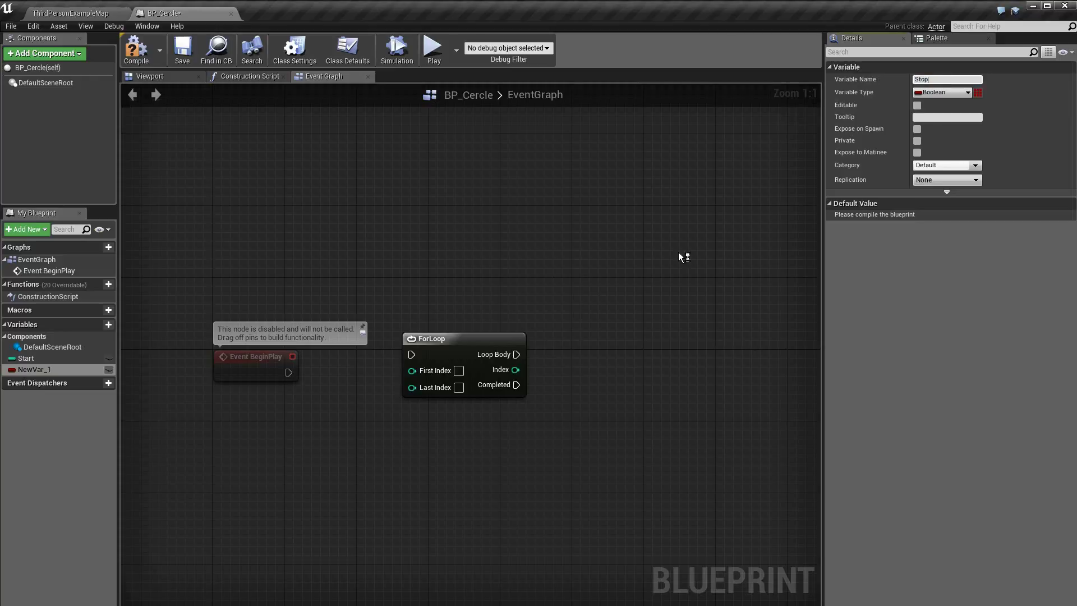
left_click(951, 92)
left_click(942, 141)
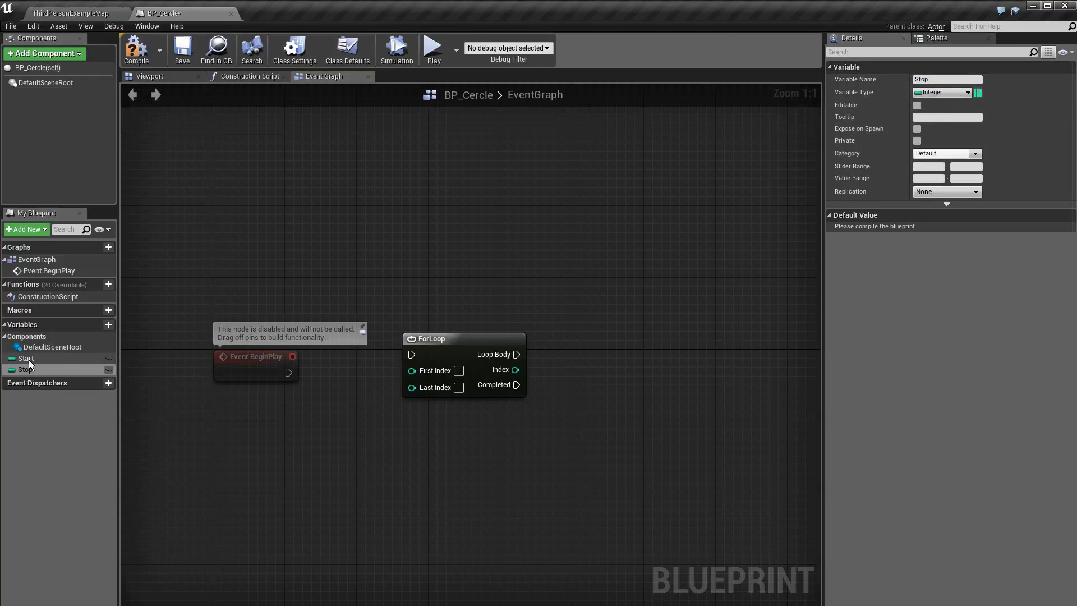
Wire Start to First Index and Stop to Last Index, and connect Event BeginPlay to the ForLoop.
mouse_move(29, 358)
left_mouse_down()
mouse_move(370, 408)
mouse_move(422, 373)
left_mouse_up()
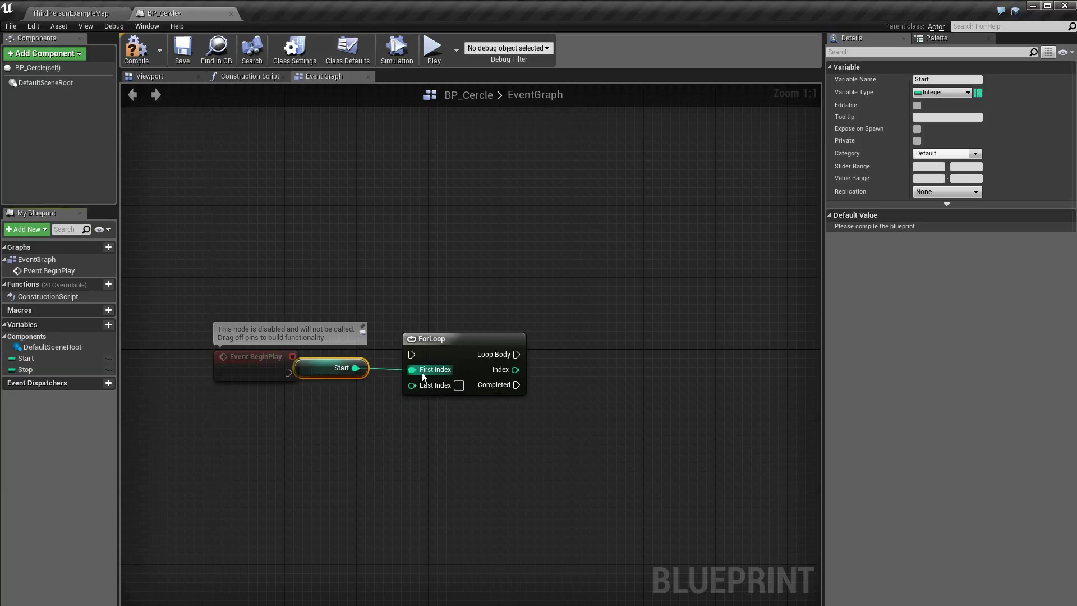
left_click_drag(47, 370, 407, 385)
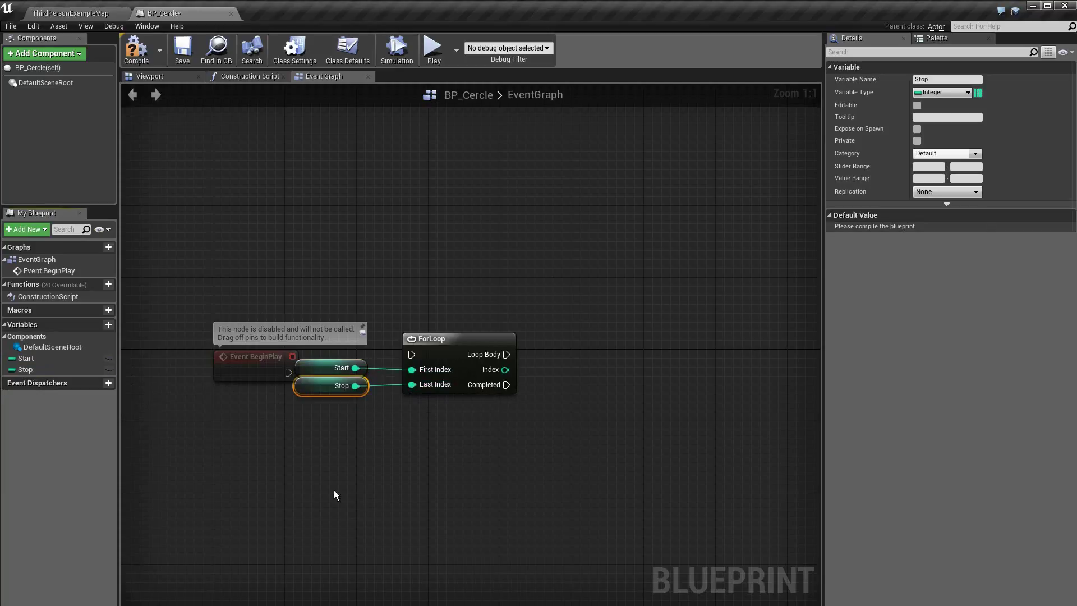
left_click_drag(313, 394, 295, 466)
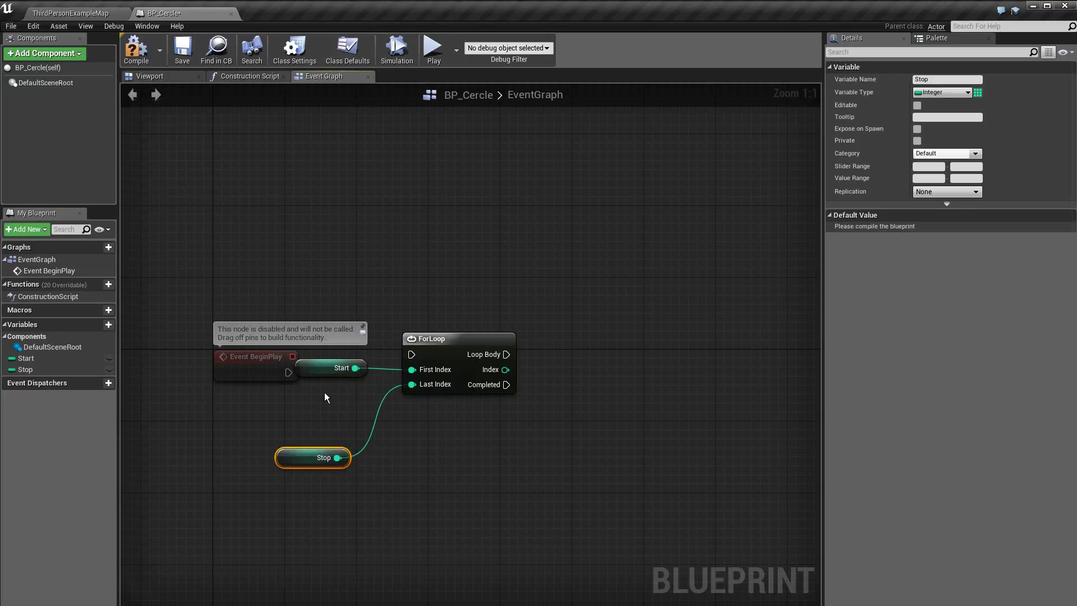
left_click_drag(324, 371, 303, 437)
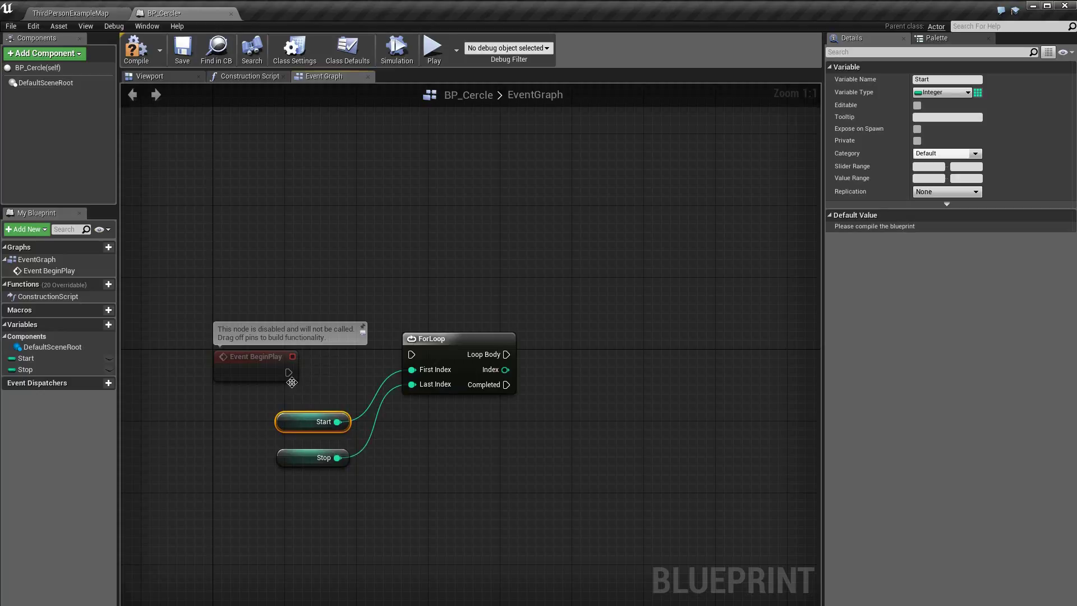
left_click_drag(287, 372, 416, 357)
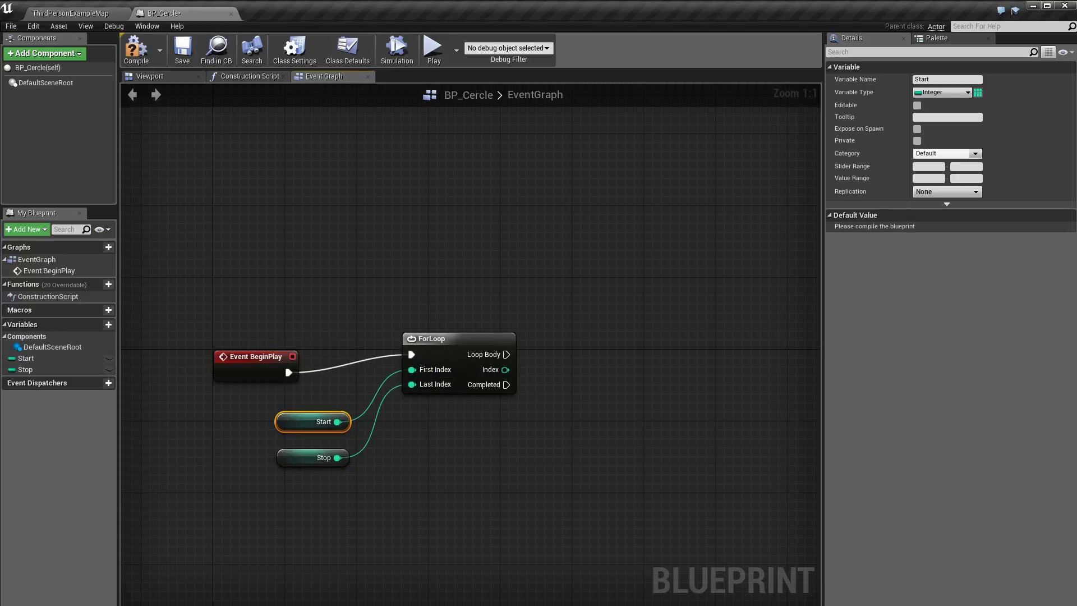
right_click_drag(446, 514, 406, 476)
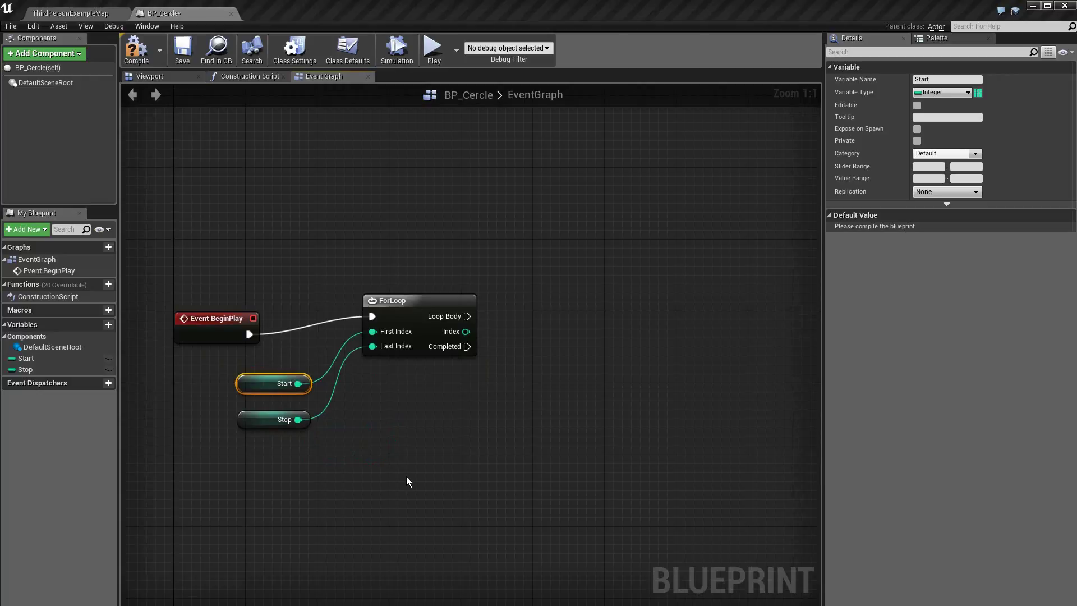
Add another new variable and name it Step.
left_click(108, 324)
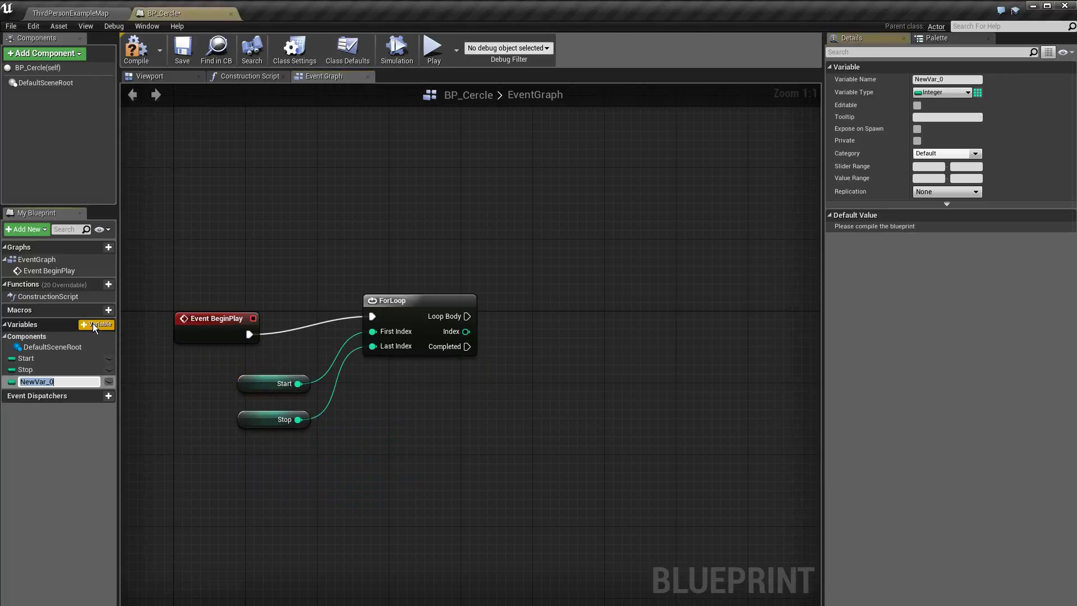
key("Return")
left_click(948, 79)
type("Step")
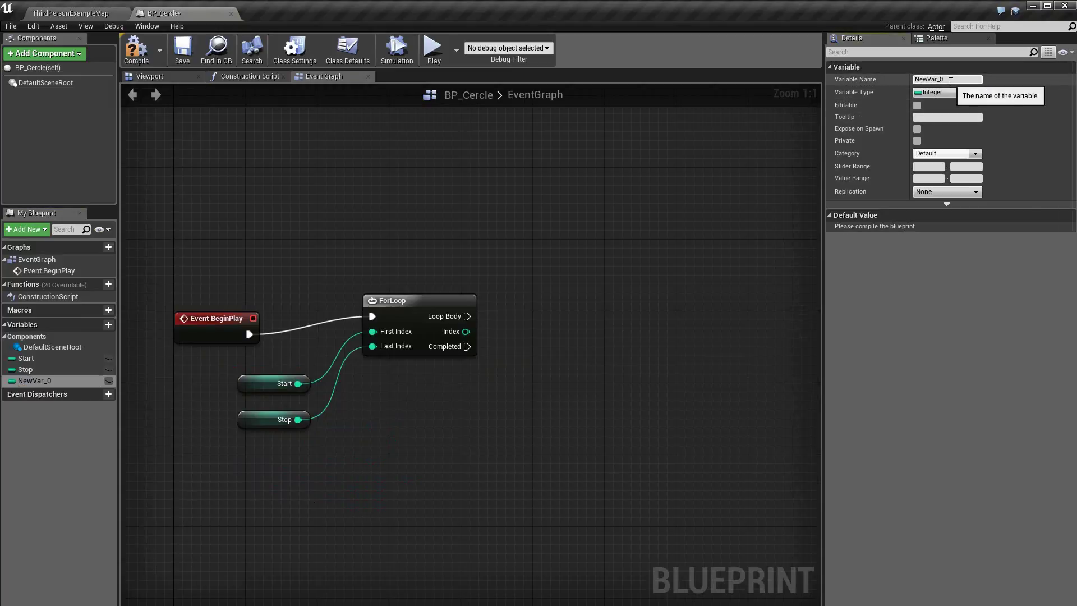
key("Return")
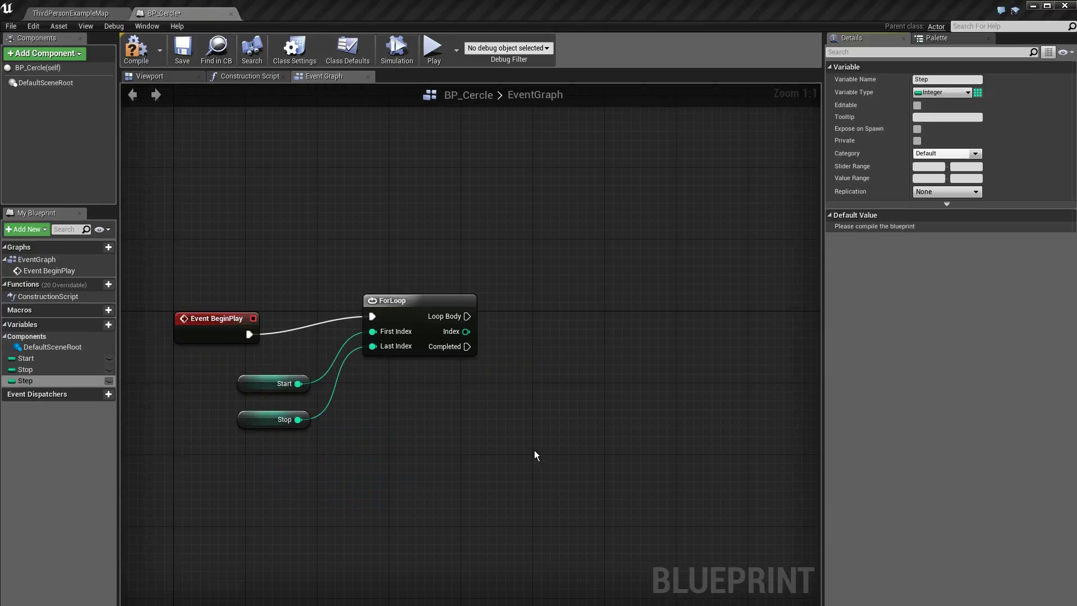
Multiply the ForLoop Index by a Step getter in an integer * integer node, then compile.
mouse_move(42, 380)
left_mouse_down()
mouse_move(470, 432)
mouse_move(445, 399)
left_mouse_up()
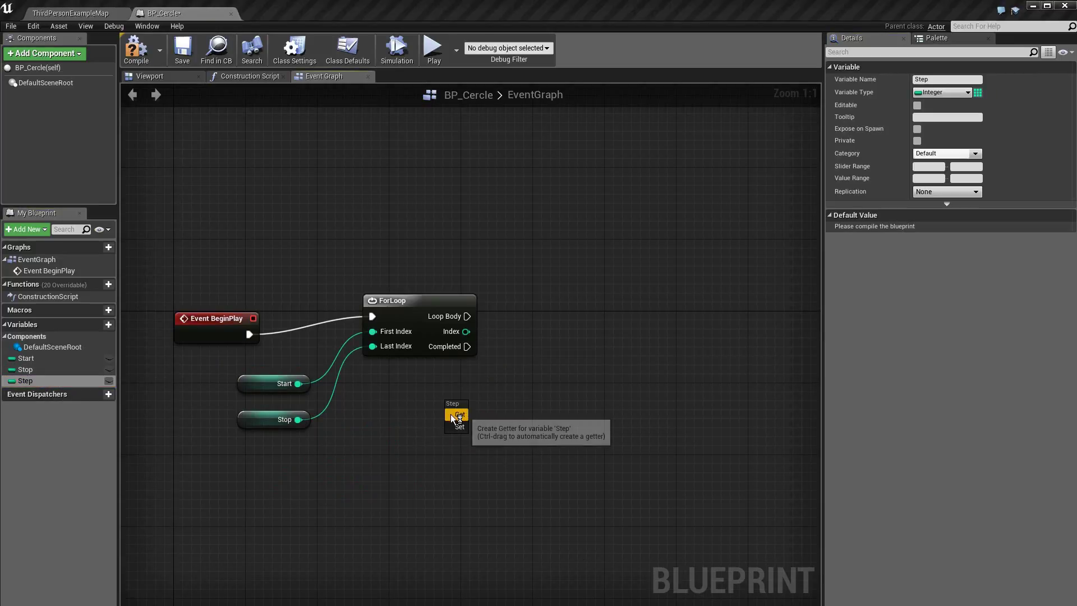
left_click(450, 414)
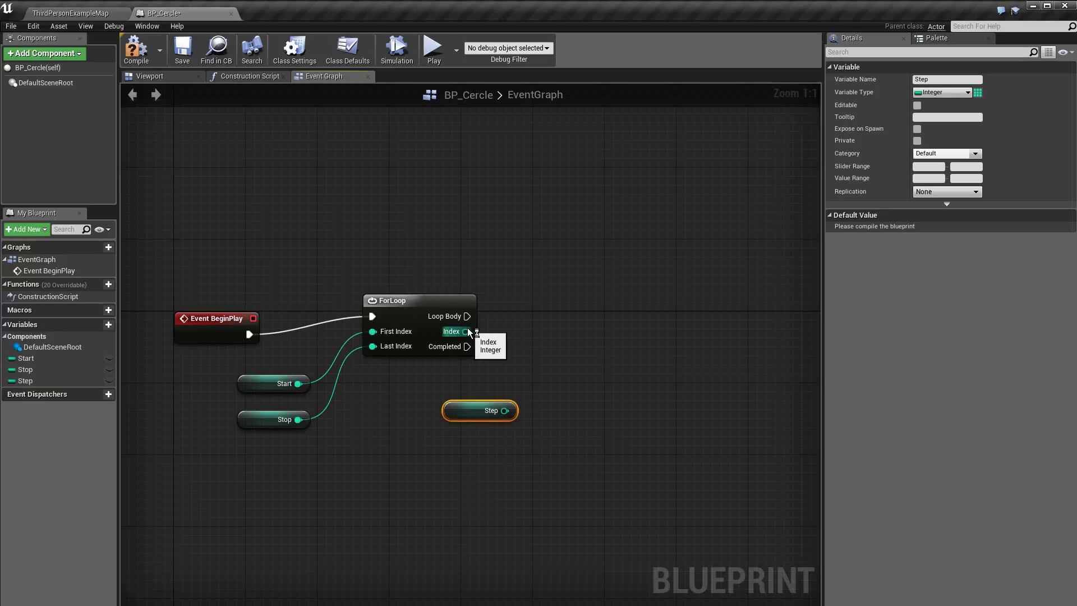
left_click_drag(465, 331, 539, 358)
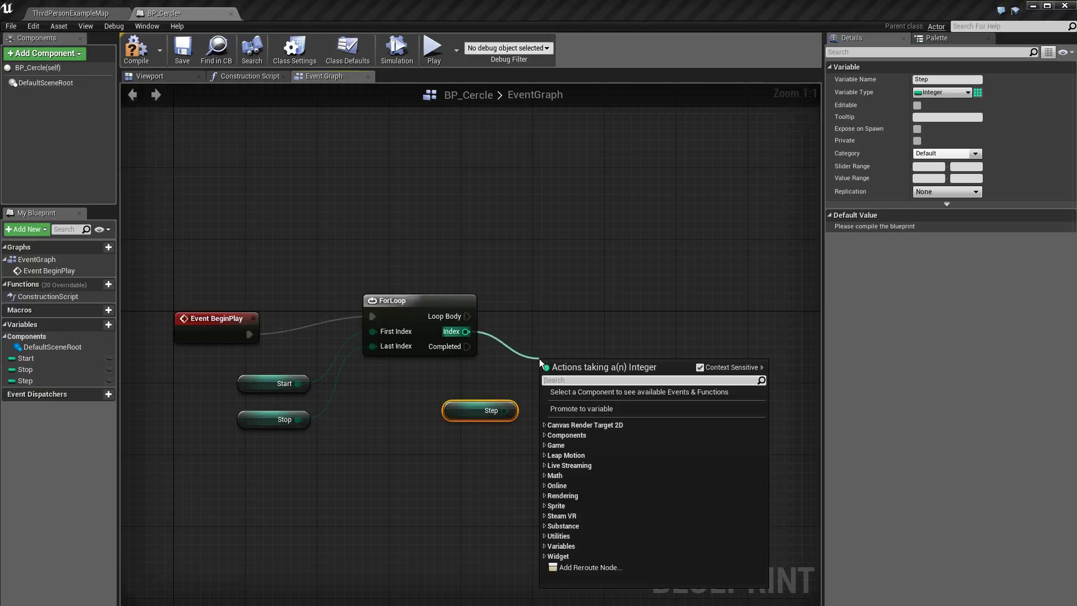
type("*")
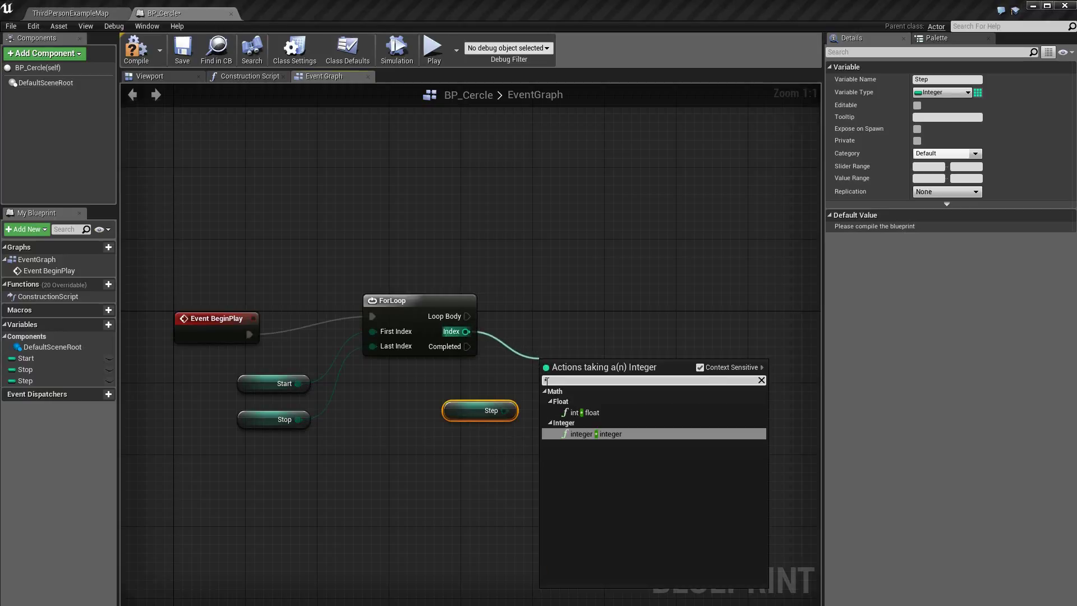
left_click(588, 435)
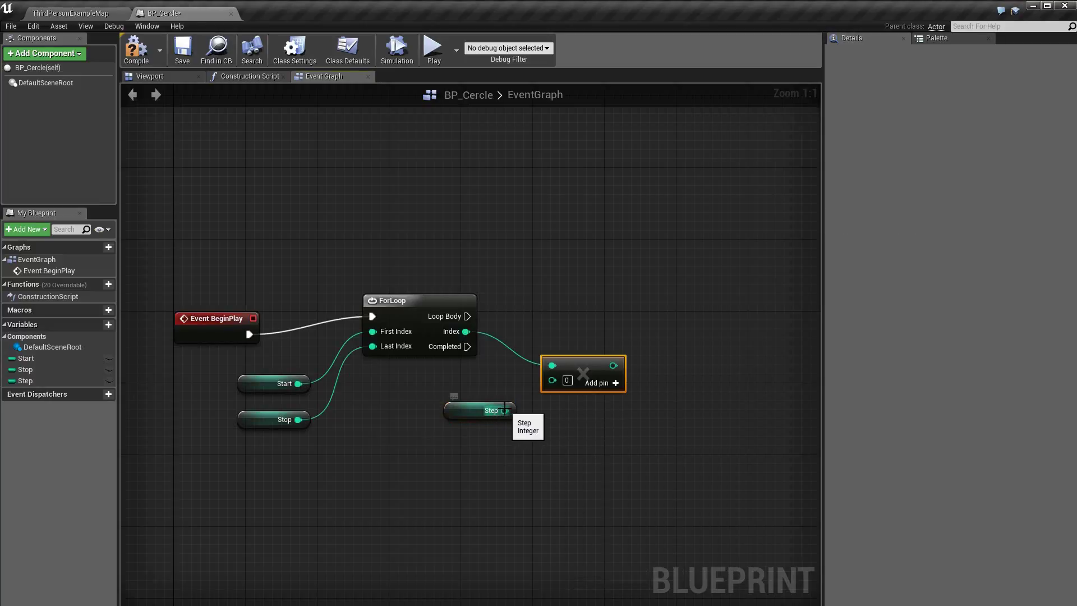
left_click_drag(504, 410, 553, 380)
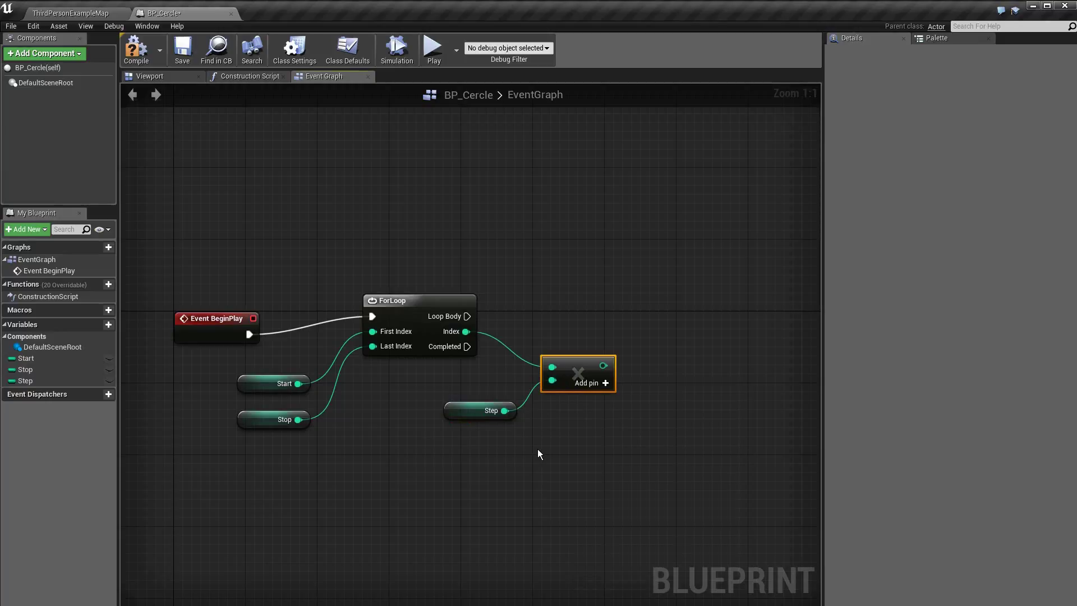
left_click(140, 56)
left_click(453, 410)
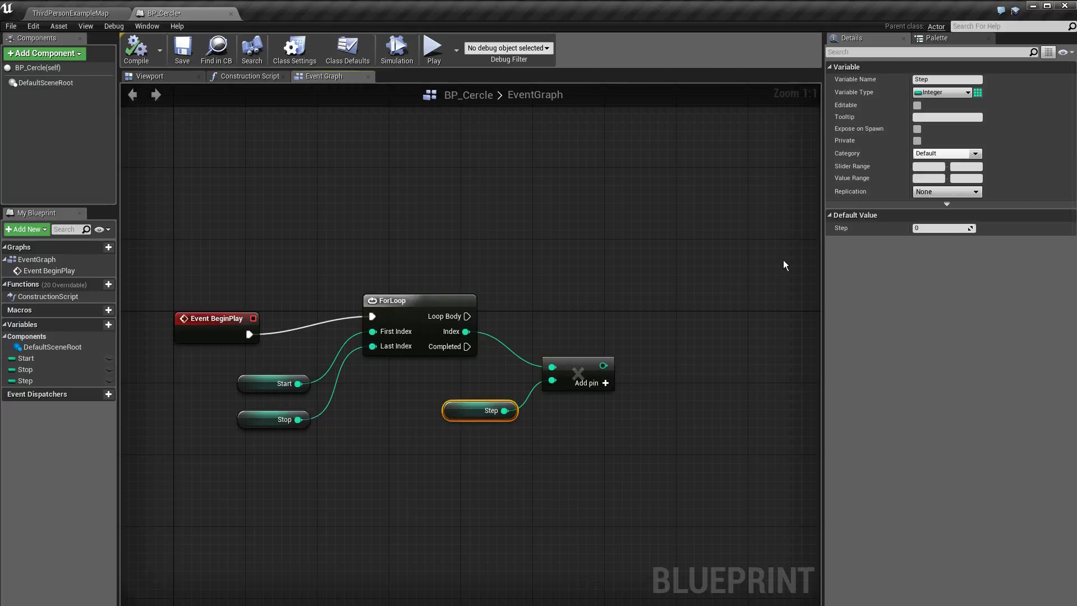
In Details, give Step a default value of 5 and Stop a default value of 72.
left_click(940, 228)
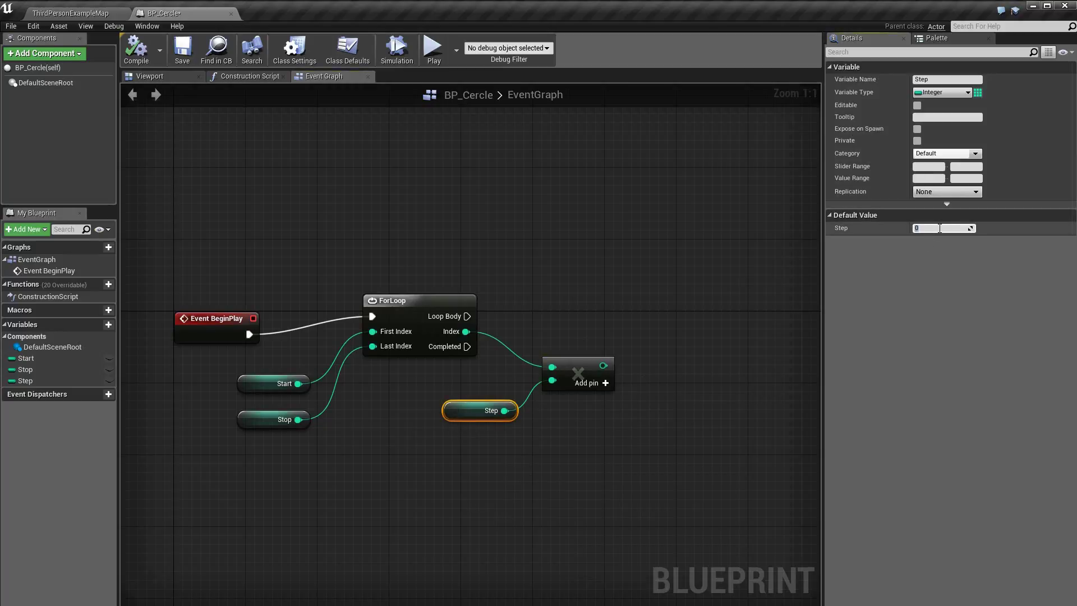
type("5")
key("Return")
left_click(258, 390)
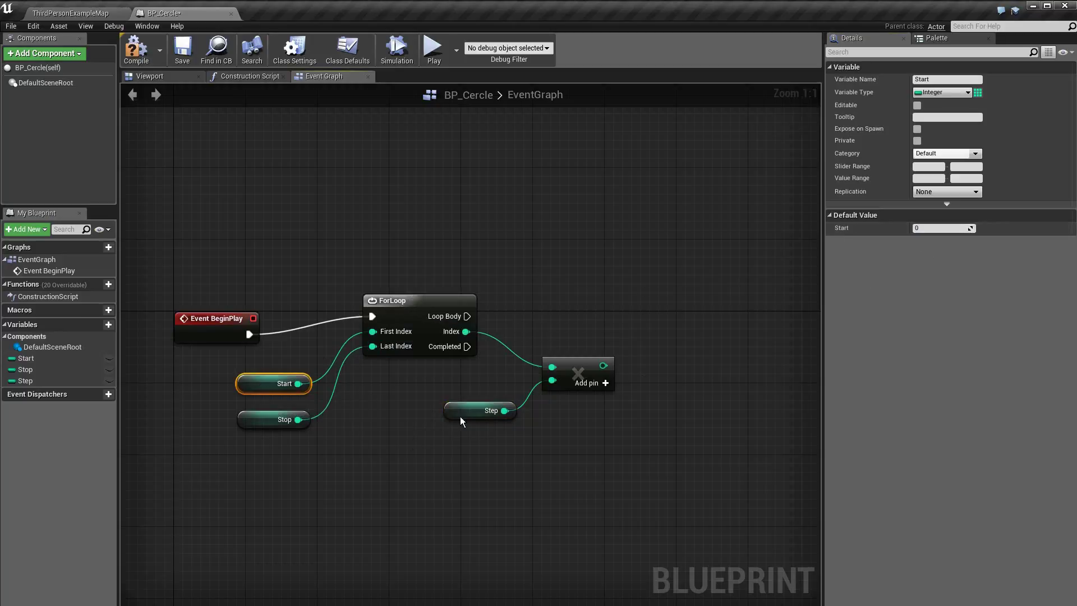
left_click(256, 425)
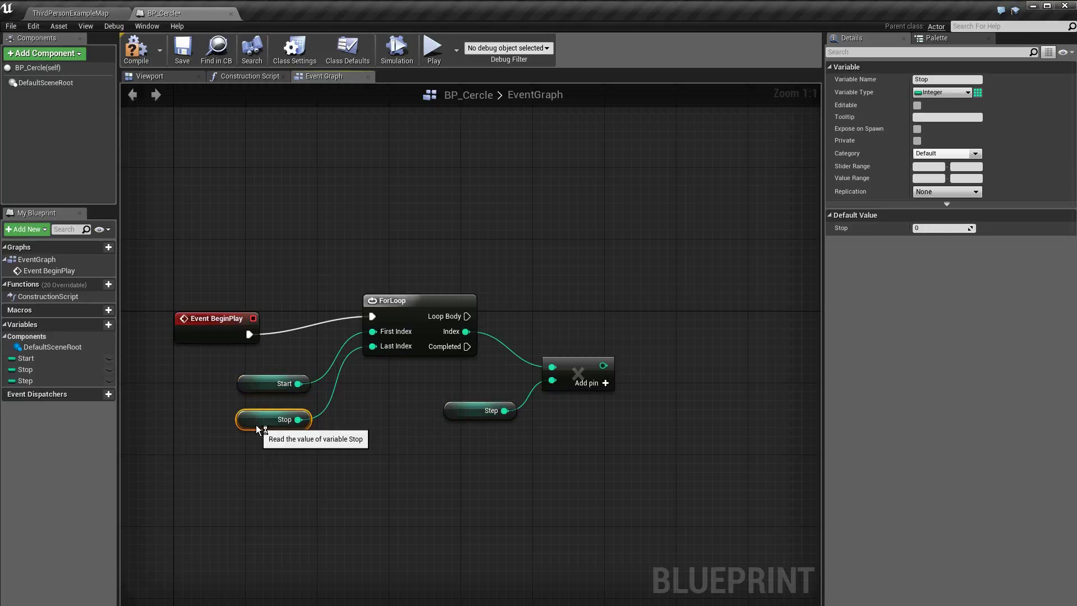
left_click(931, 228)
type("72")
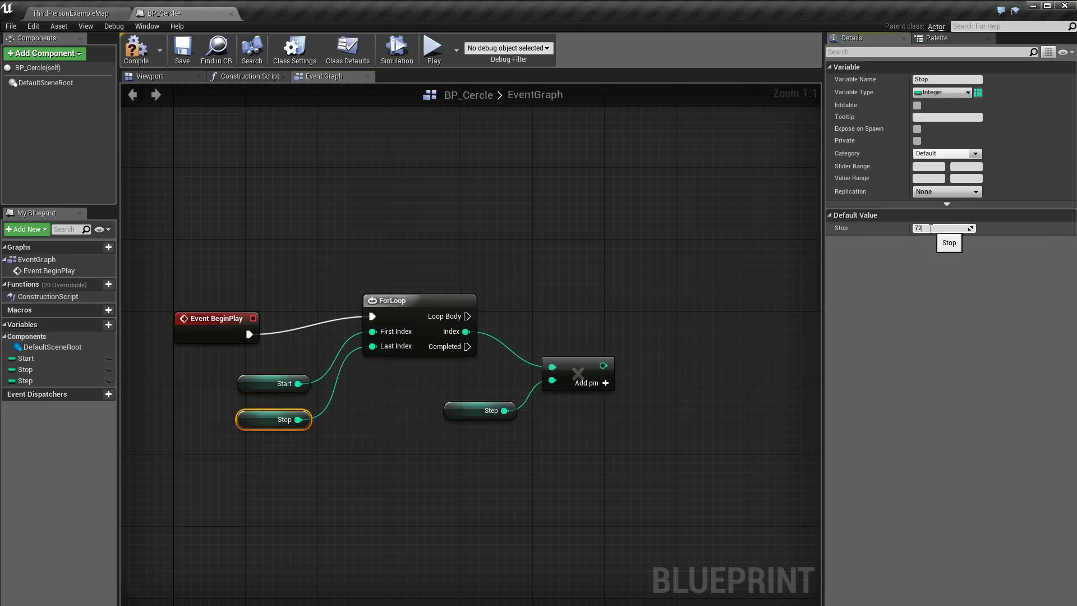
key("Return")
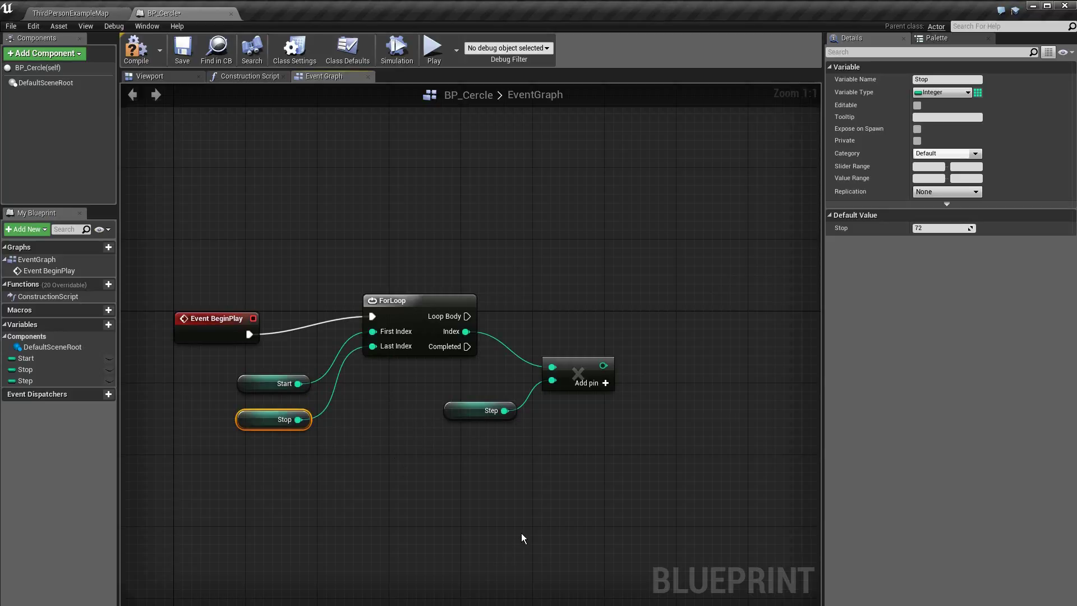
Add a Print String on Loop Body, feeding it the multiply result through an integer-to-string conversion.
right_click_drag(521, 533, 438, 515)
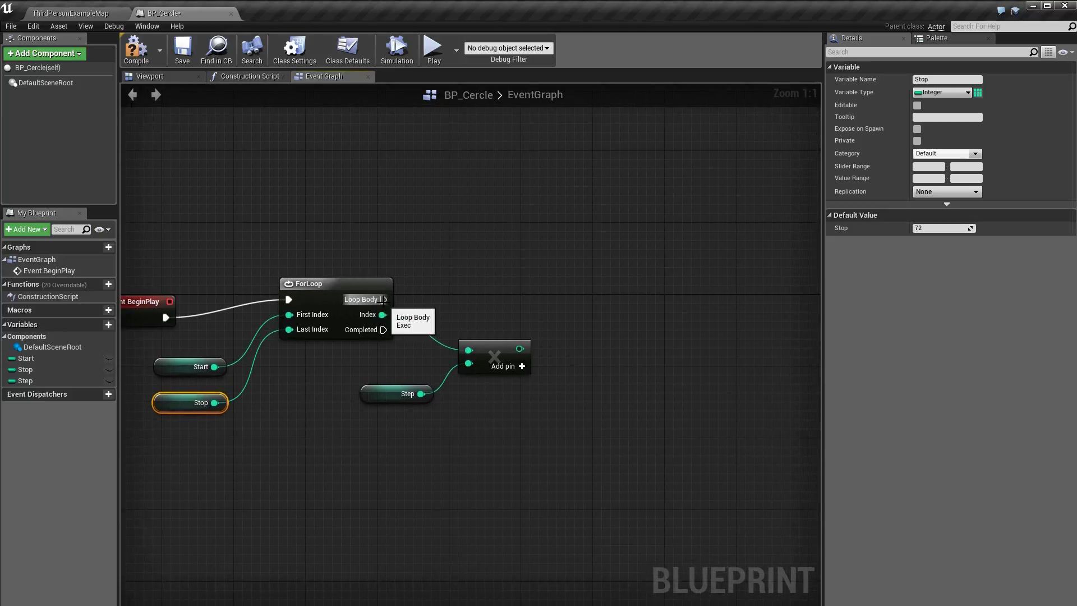
left_click_drag(383, 299, 605, 274)
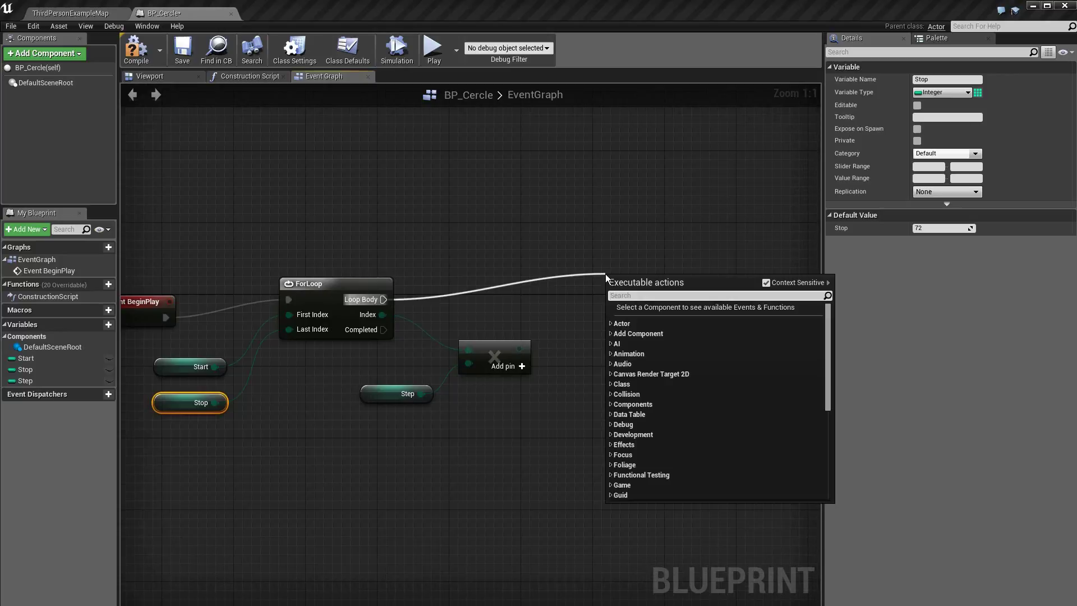
type("print")
left_click(681, 436)
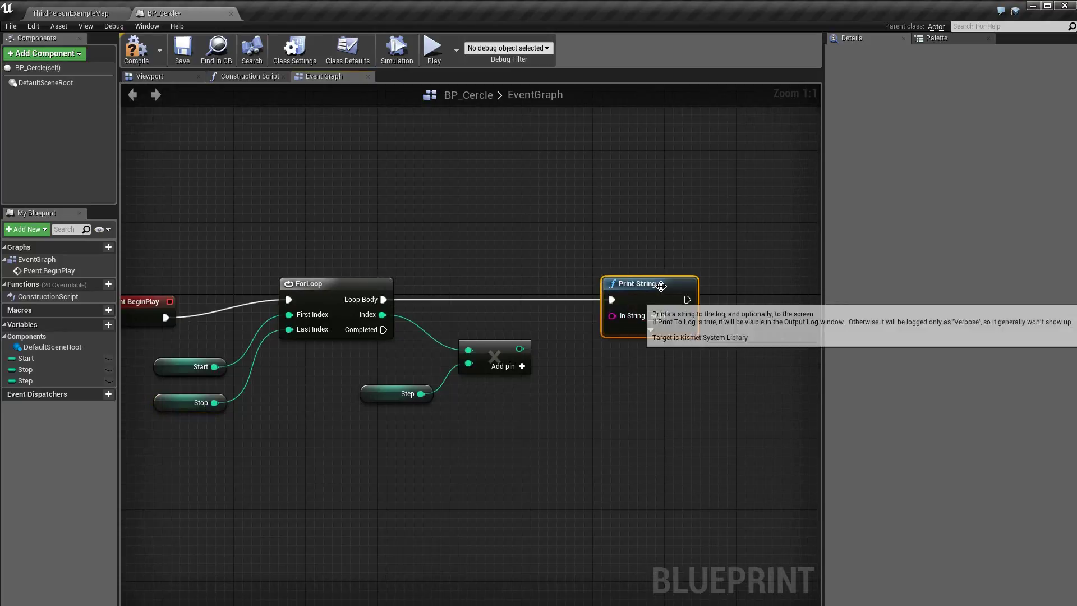
left_click_drag(661, 287, 706, 286)
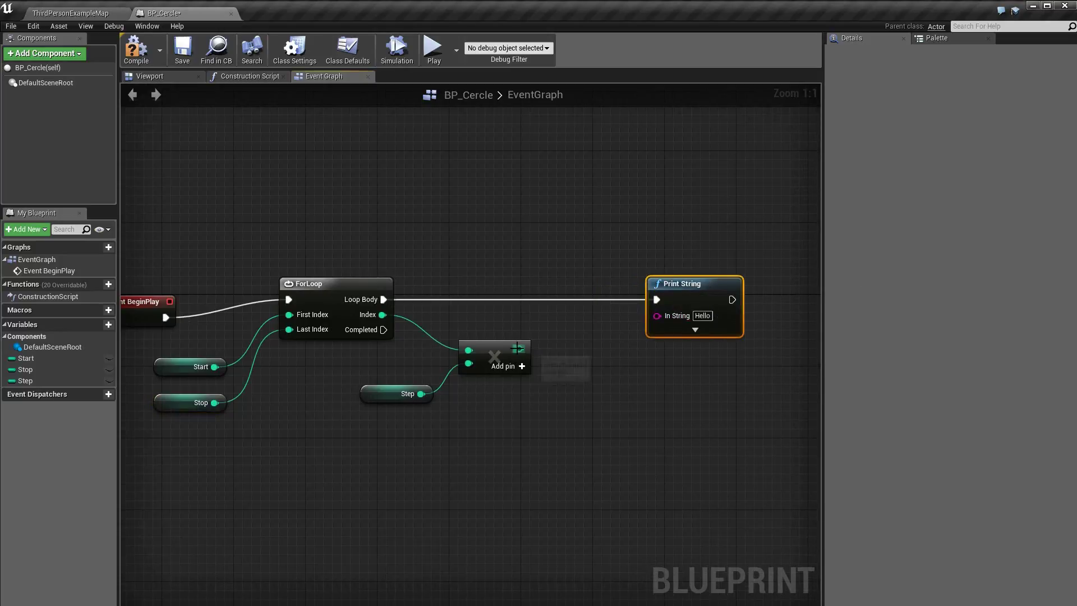
left_click_drag(517, 348, 655, 317)
left_click_drag(582, 350, 591, 368)
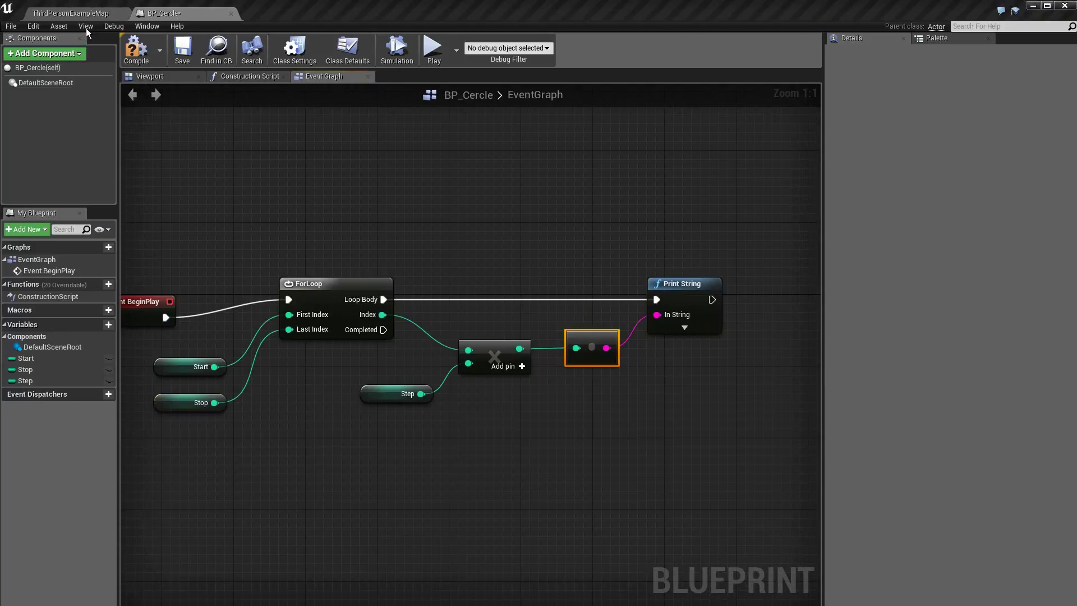
Open the Output Log from Developer Tools, clear it, and dock it below the graph.
left_click(146, 27)
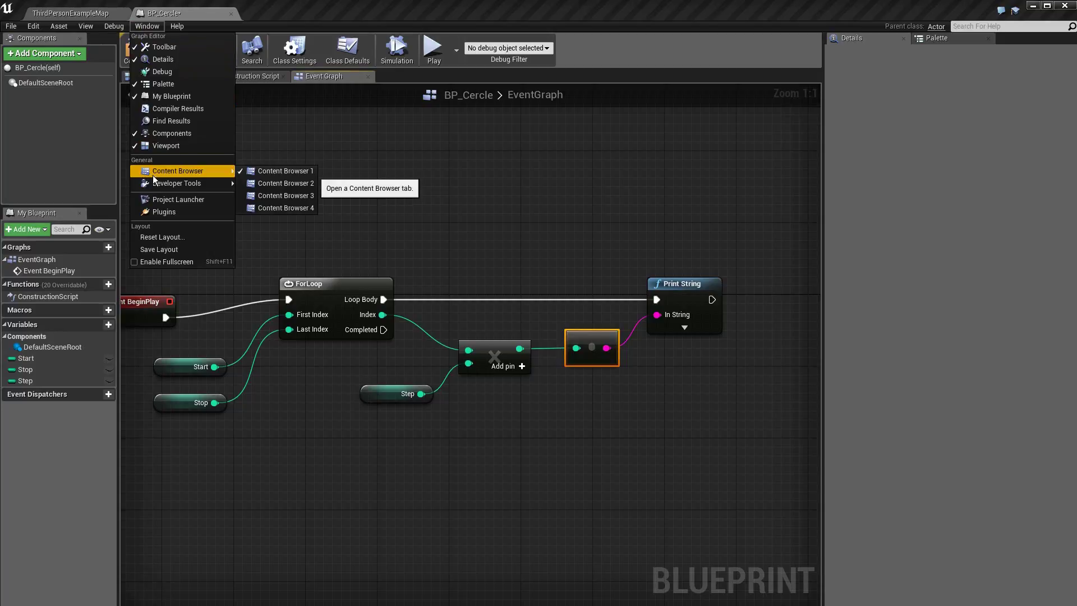
mouse_move(162, 186)
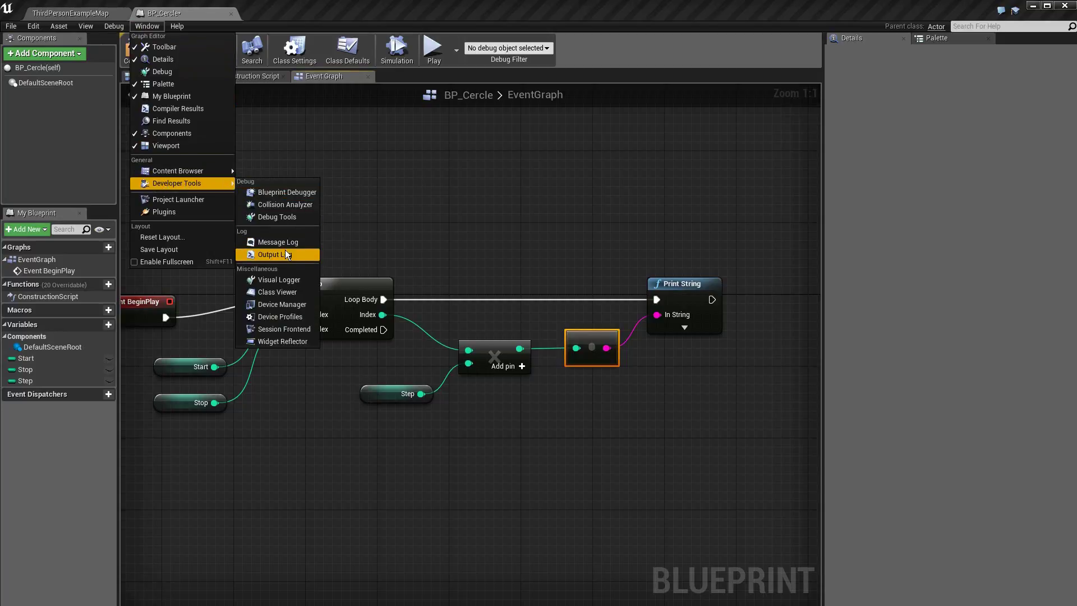
left_click(283, 259)
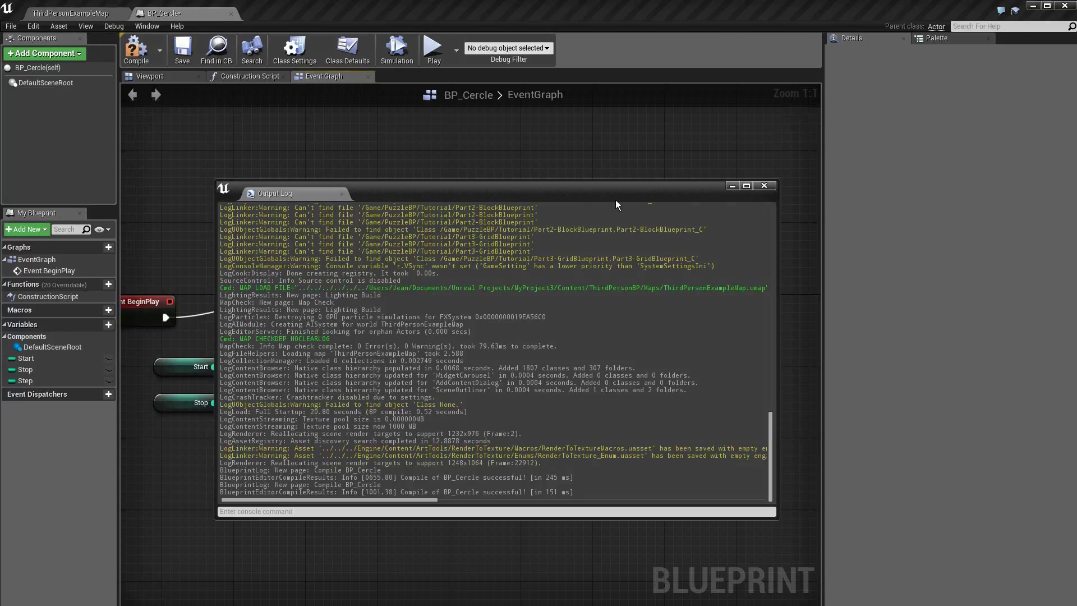
right_click(636, 297)
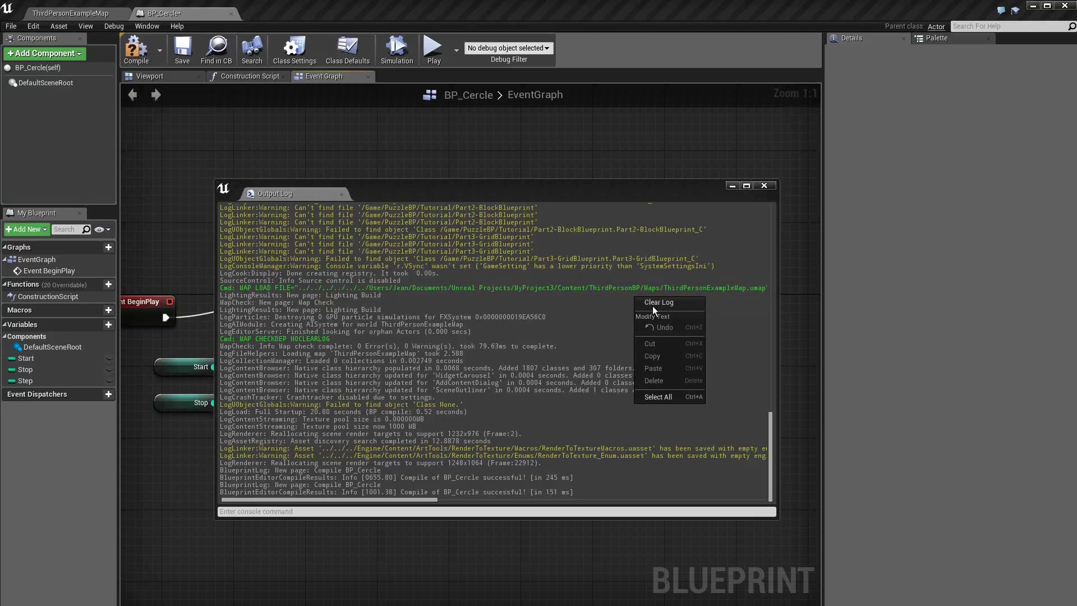
left_click(651, 303)
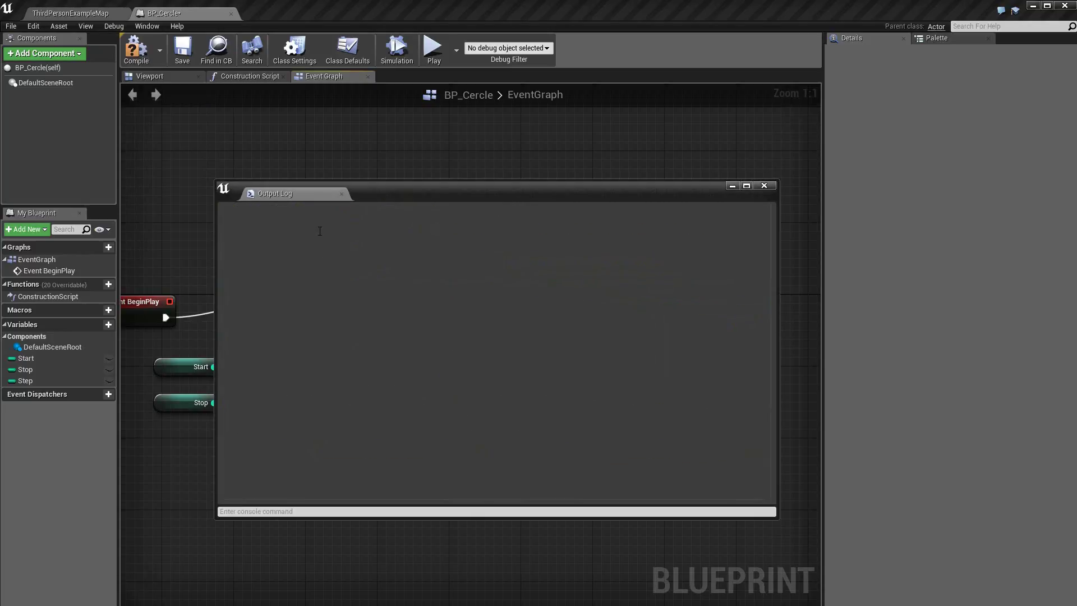
left_click_drag(312, 191, 285, 564)
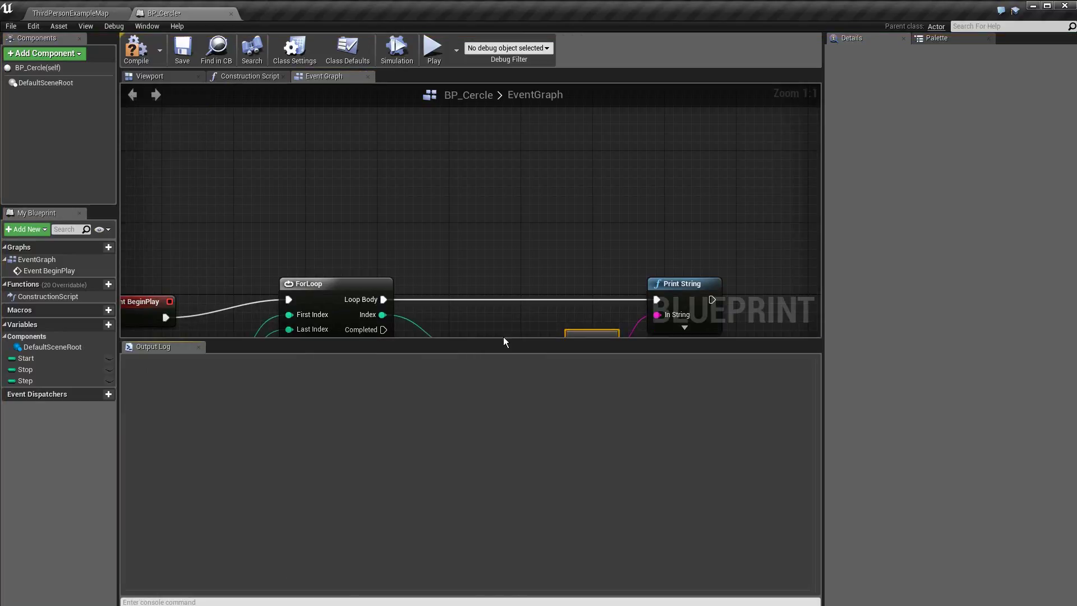
Enlarge the graph area above the log, then compile and save BP_Cercle.
left_click_drag(505, 339, 514, 472)
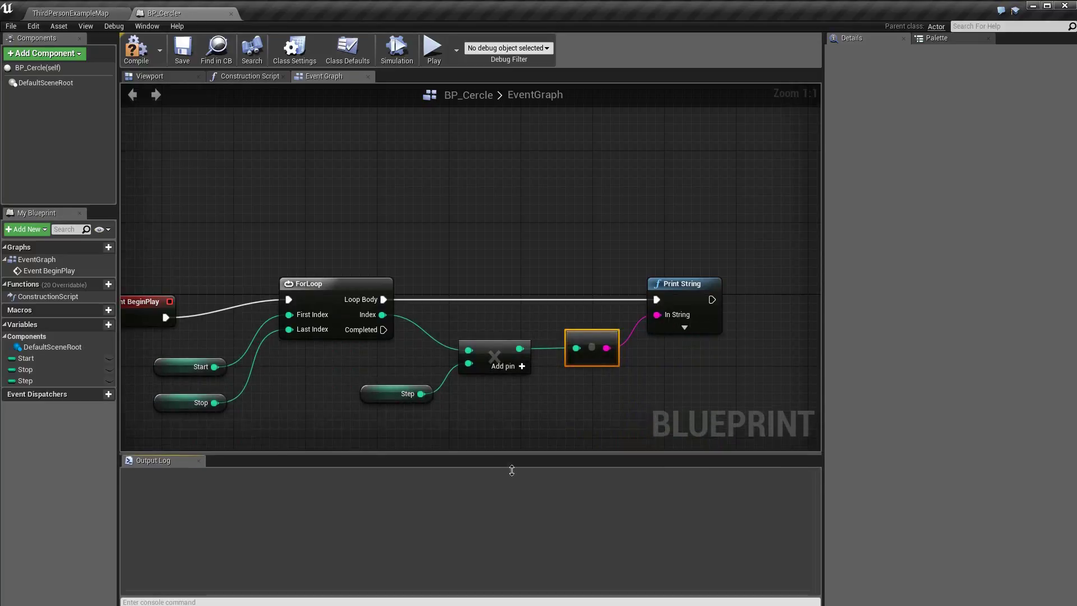
left_click(137, 50)
left_click(180, 50)
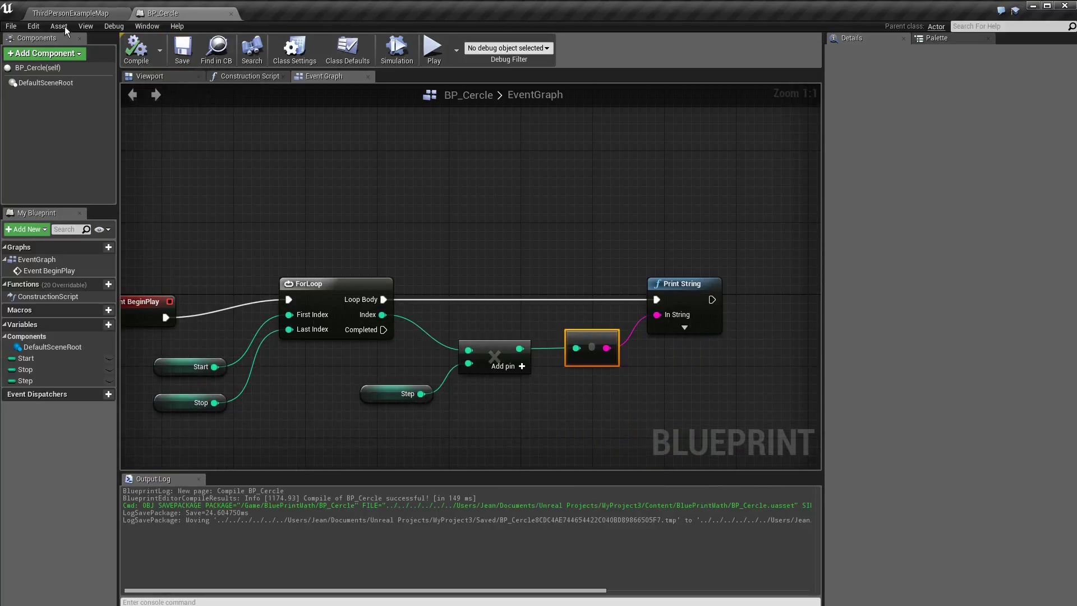
Save BP_Cercle, place a BP_Cercle actor in the level, and start Play.
left_click(50, 16)
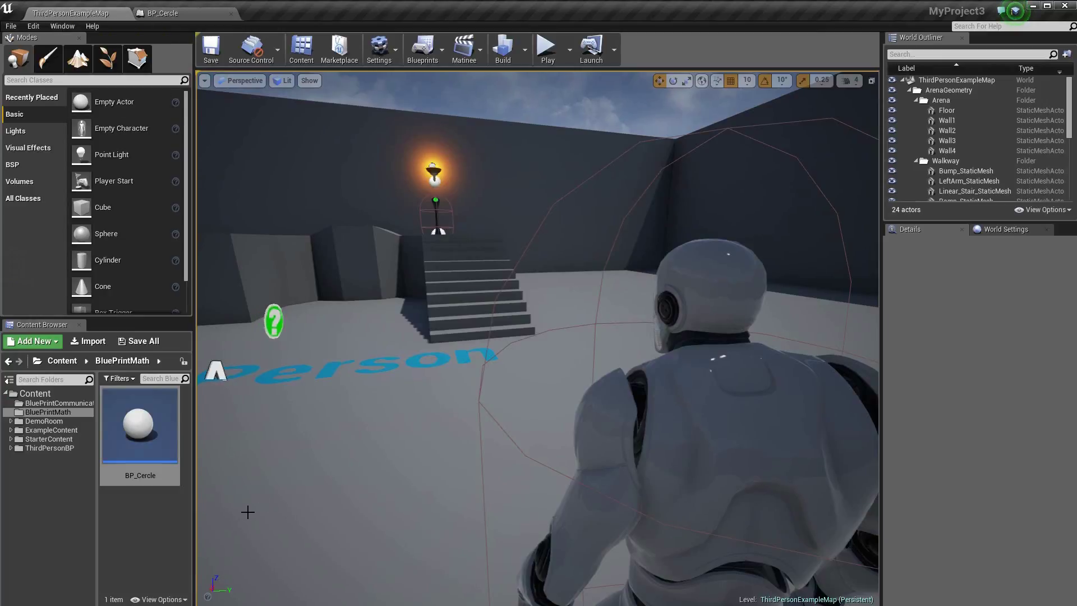
left_click_drag(141, 428, 400, 440)
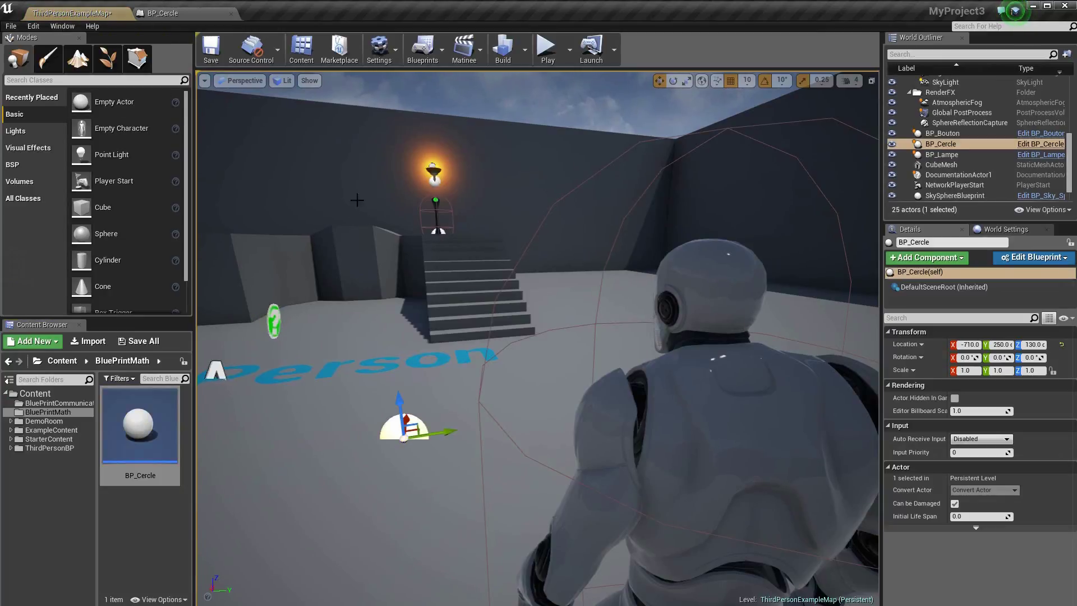
left_click(543, 56)
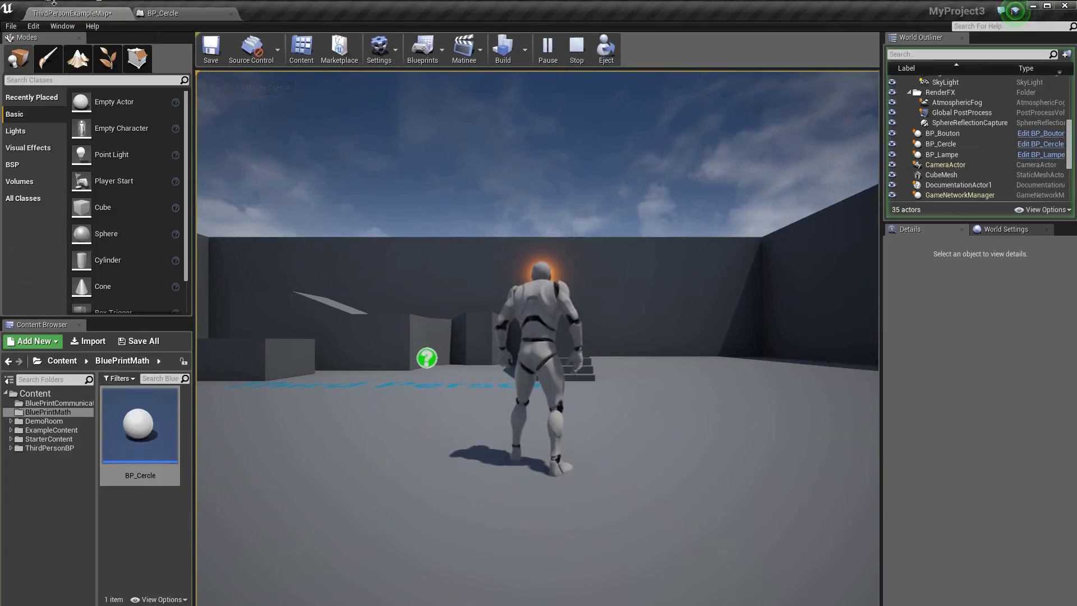
Show the Output Log from the Window menu's Developer Tools.
left_click(63, 27)
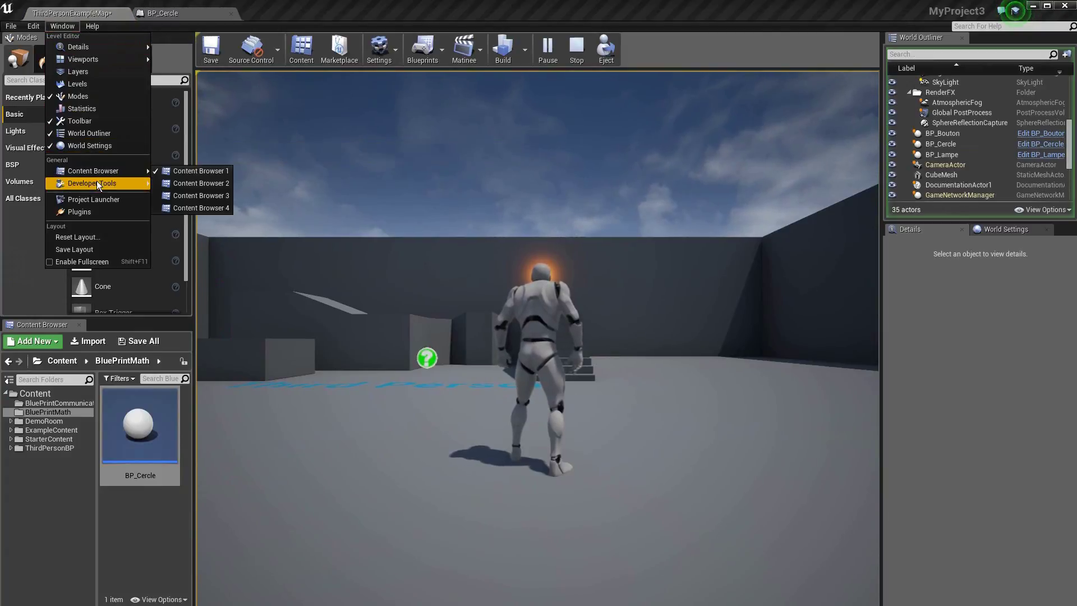
mouse_move(99, 185)
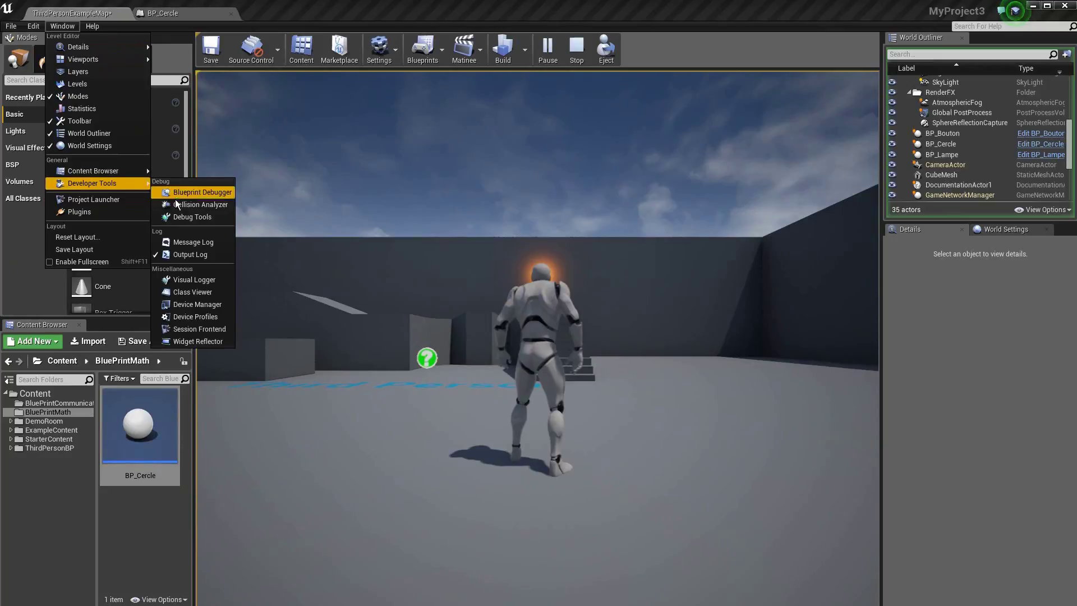
left_click(207, 257)
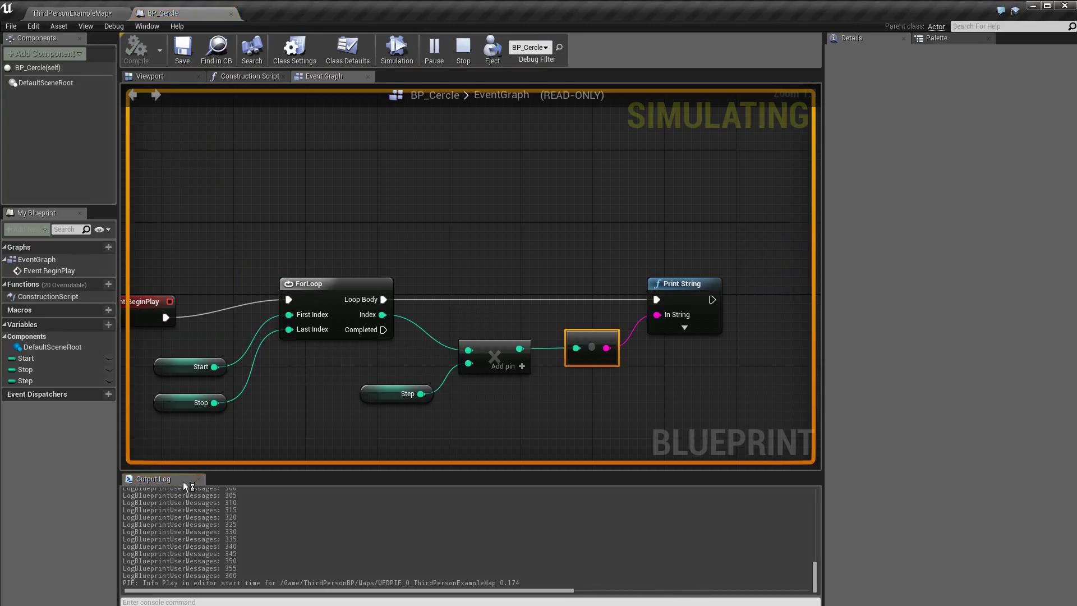
Float the Output Log, enlarge it, and scroll through the printed values from 0 to 360.
mouse_move(182, 481)
left_mouse_down()
mouse_move(324, 143)
mouse_move(292, 169)
left_mouse_up()
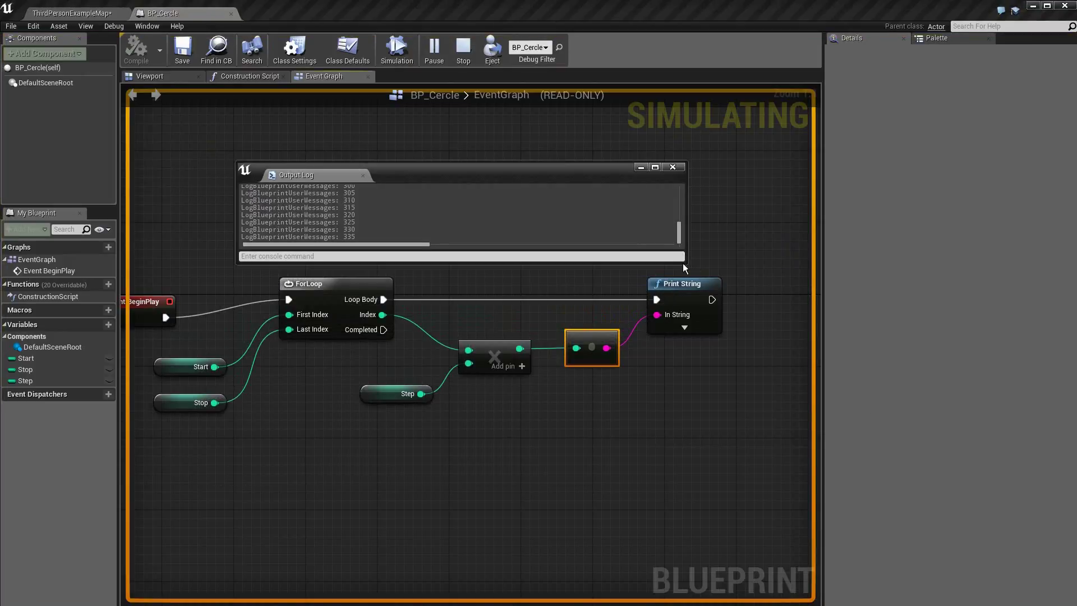
left_click_drag(675, 263, 710, 574)
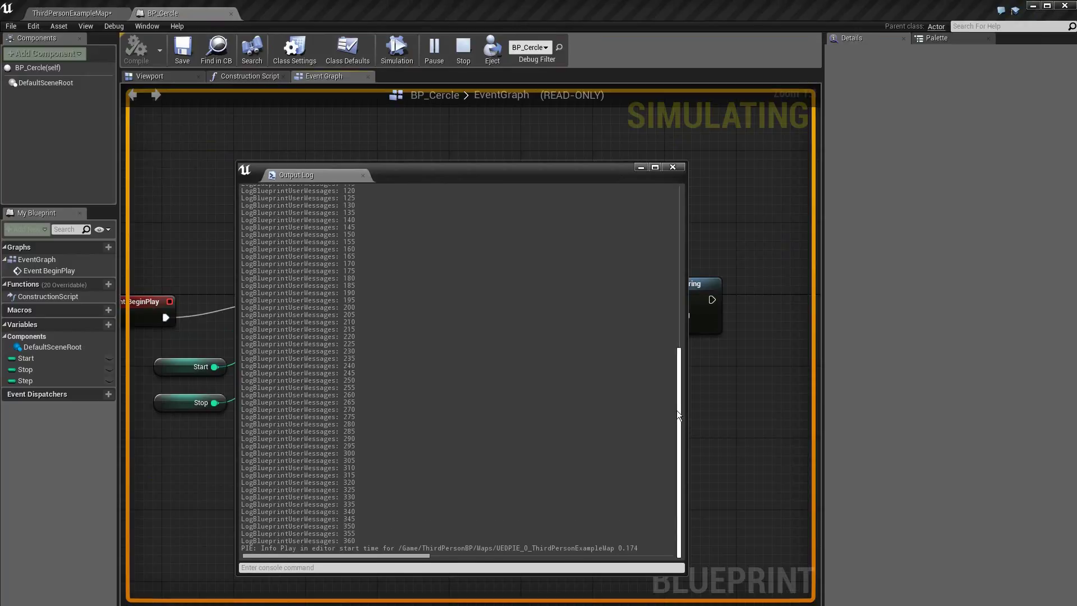
left_click_drag(677, 409, 682, 232)
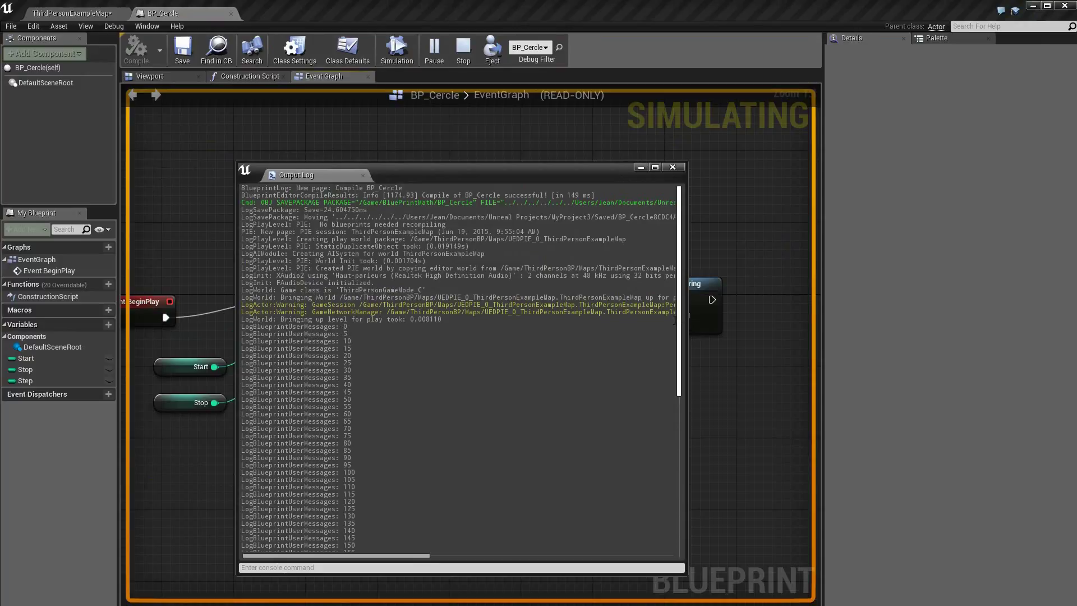
left_click_drag(679, 326, 691, 521)
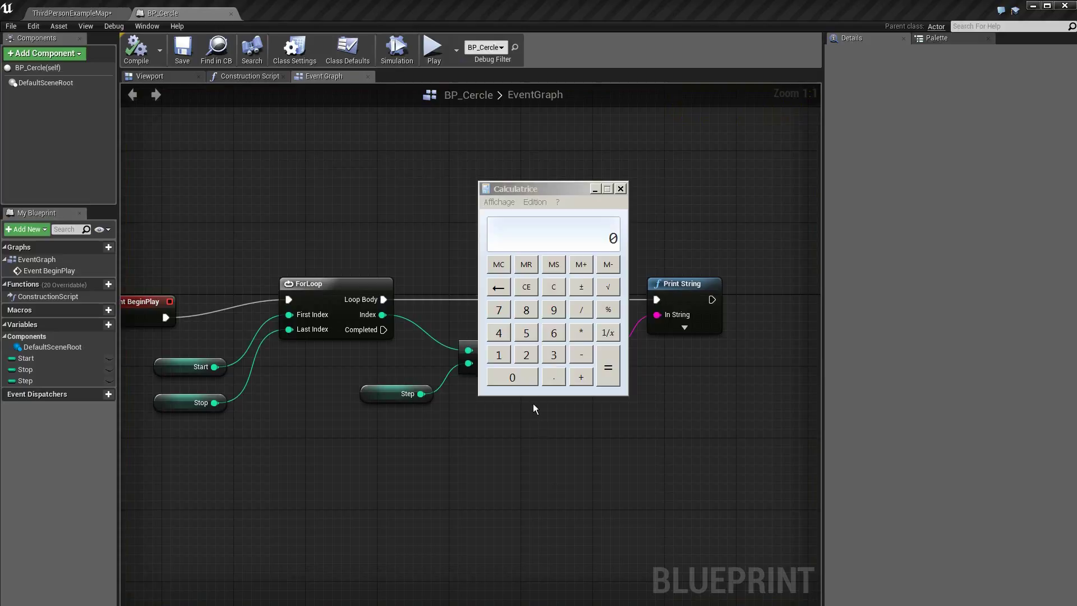
Multiply 72 by 5 in Calculator to get 360.
left_click(508, 314)
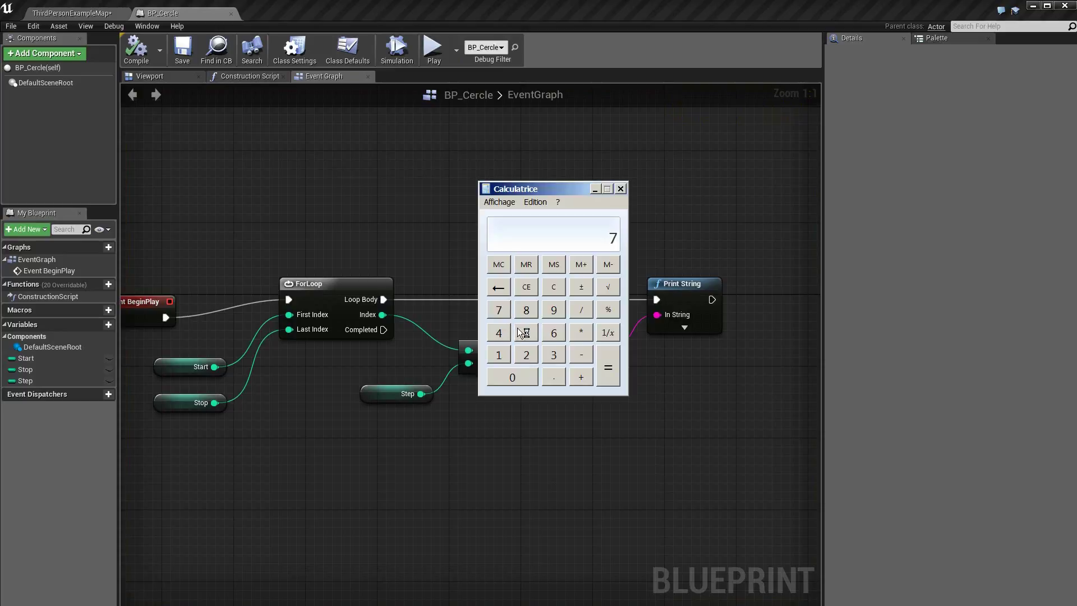
left_click(527, 355)
left_click(582, 337)
left_click(530, 335)
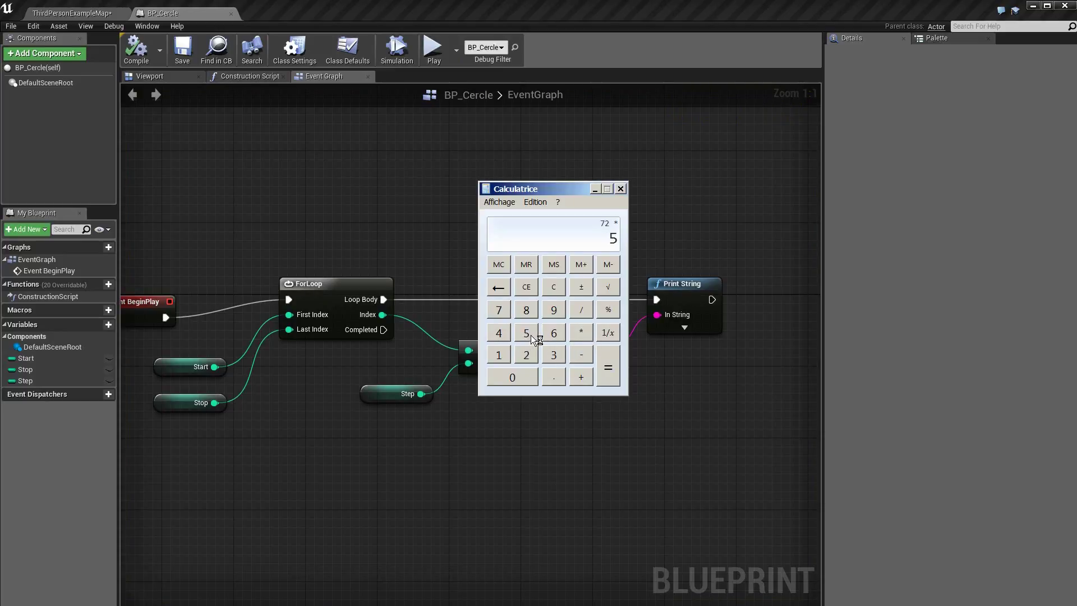
left_click(608, 368)
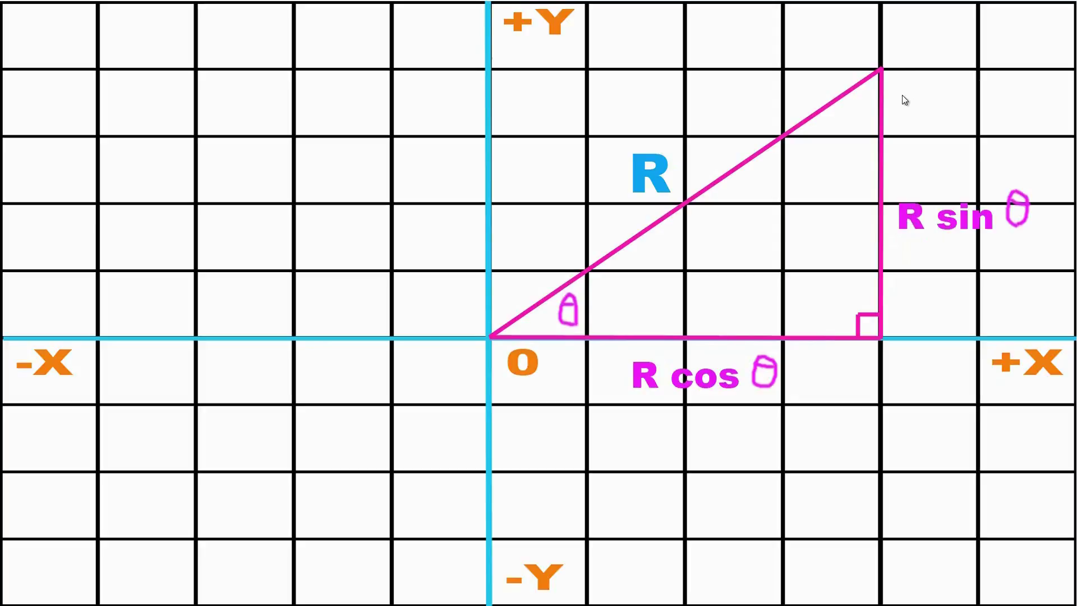
Point out the top vertex of the triangle with legs R cos θ and R sin θ.
left_click(880, 69)
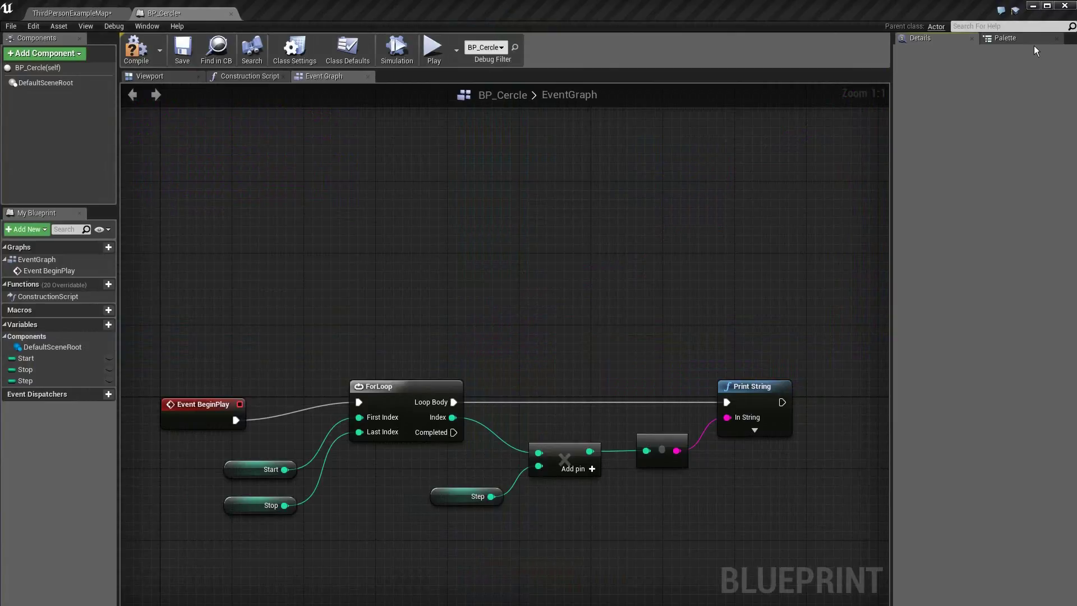
Add Cos and Sin nodes, in both Degrees and Radians versions, from the Palette.
left_click(1047, 36)
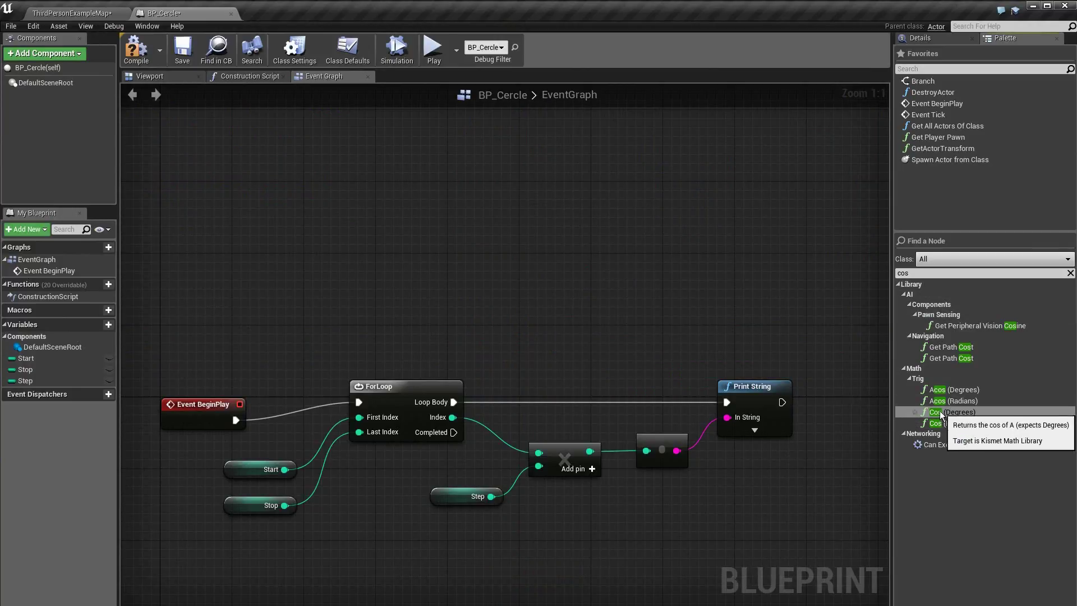
left_click_drag(941, 413, 404, 167)
mouse_move(951, 424)
left_mouse_down()
mouse_move(597, 194)
mouse_move(490, 162)
left_mouse_up()
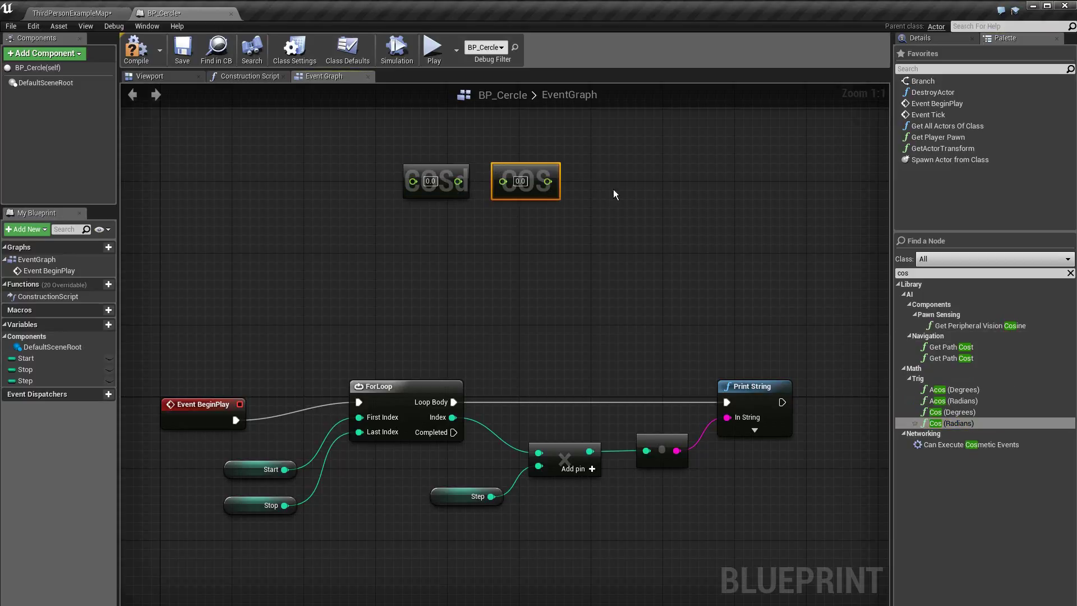
left_click(903, 274)
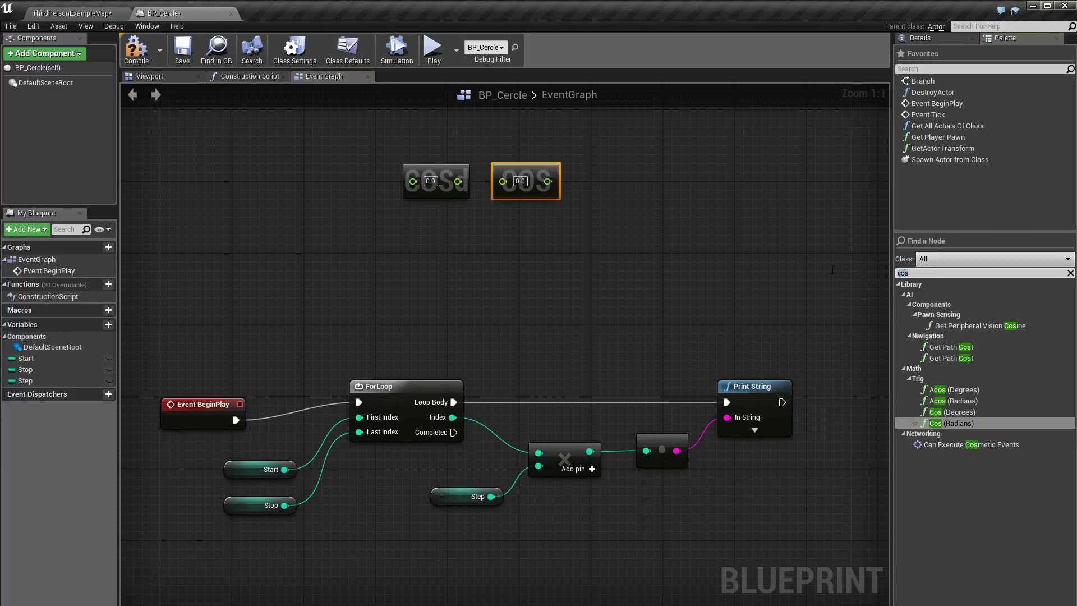
type("sin")
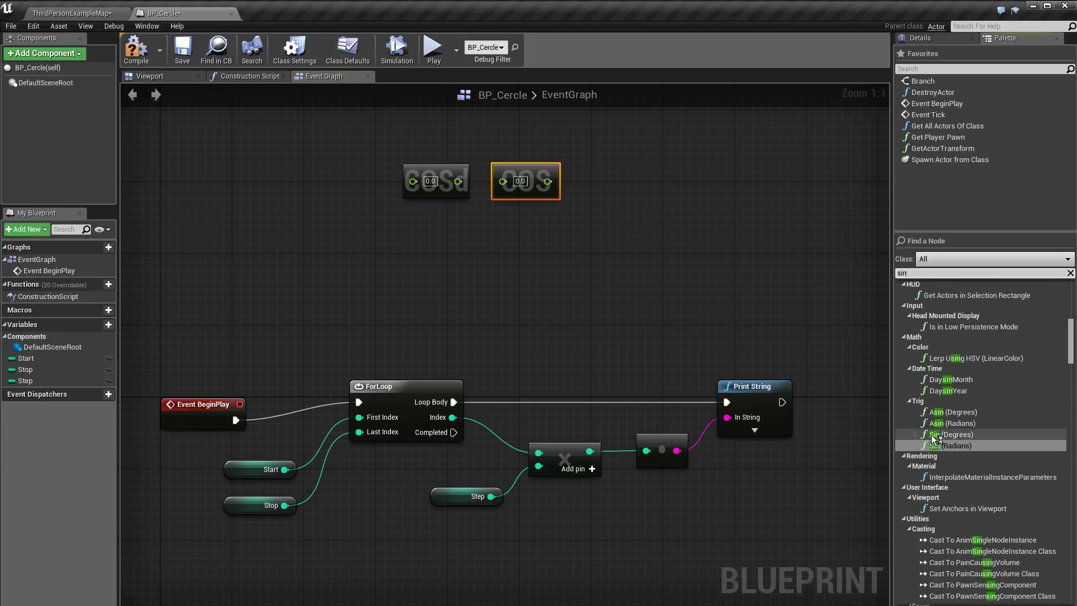
mouse_move(954, 444)
left_mouse_down()
mouse_move(572, 332)
mouse_move(402, 222)
left_mouse_up()
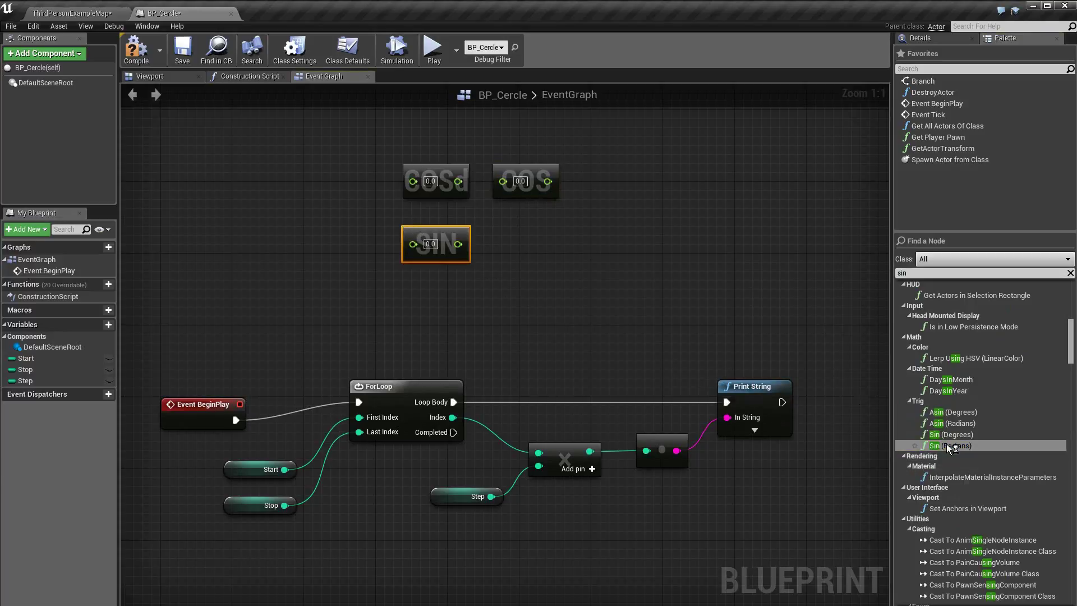
left_click_drag(949, 436, 503, 225)
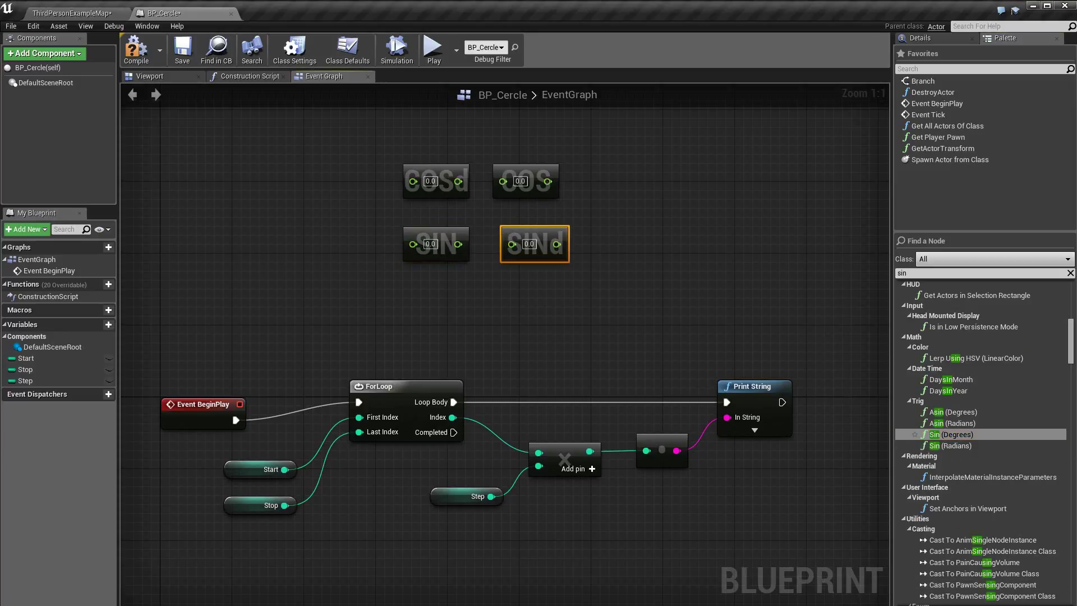
Wire the Add result into Cos (Degrees) and send the cosine to Print String.
right_click_drag(607, 527, 588, 500)
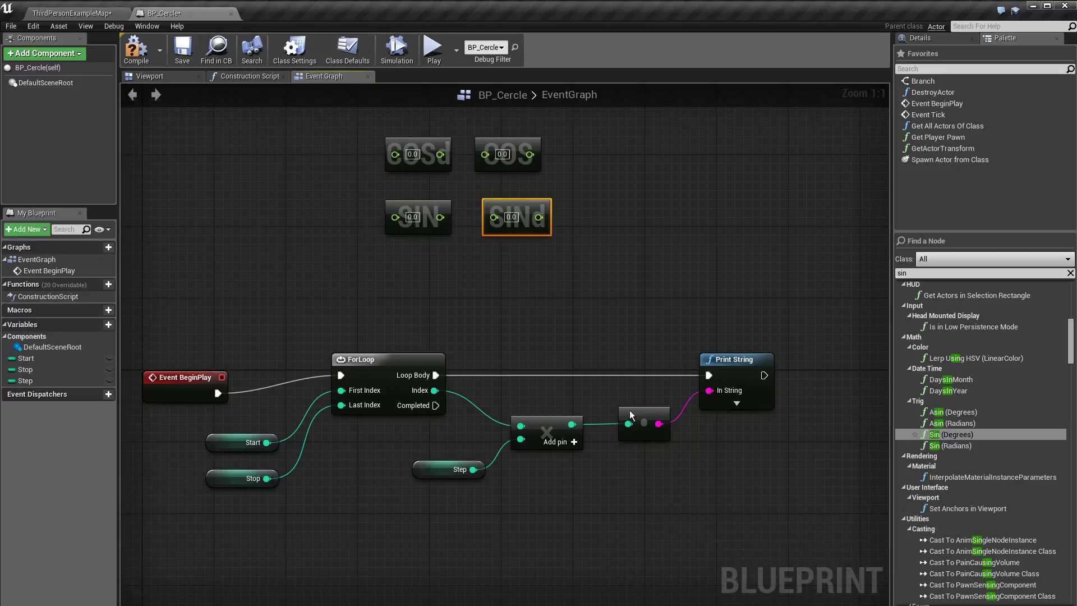
key("ctrl+z")
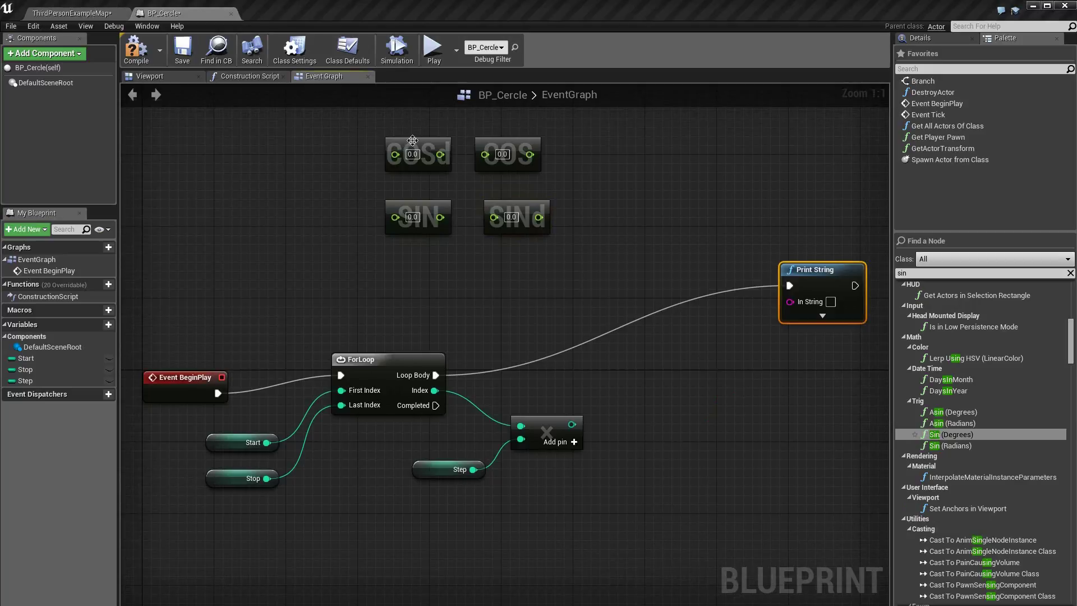
mouse_move(412, 140)
left_mouse_down()
mouse_move(663, 430)
mouse_move(719, 420)
left_mouse_up()
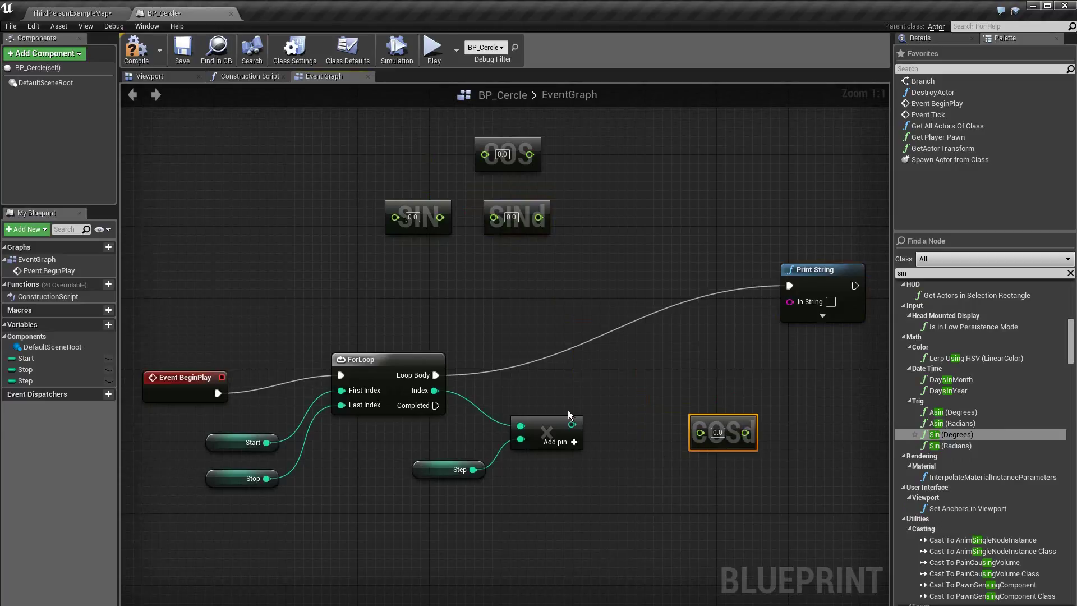
mouse_move(572, 424)
left_mouse_down()
mouse_move(704, 447)
mouse_move(701, 435)
left_mouse_up()
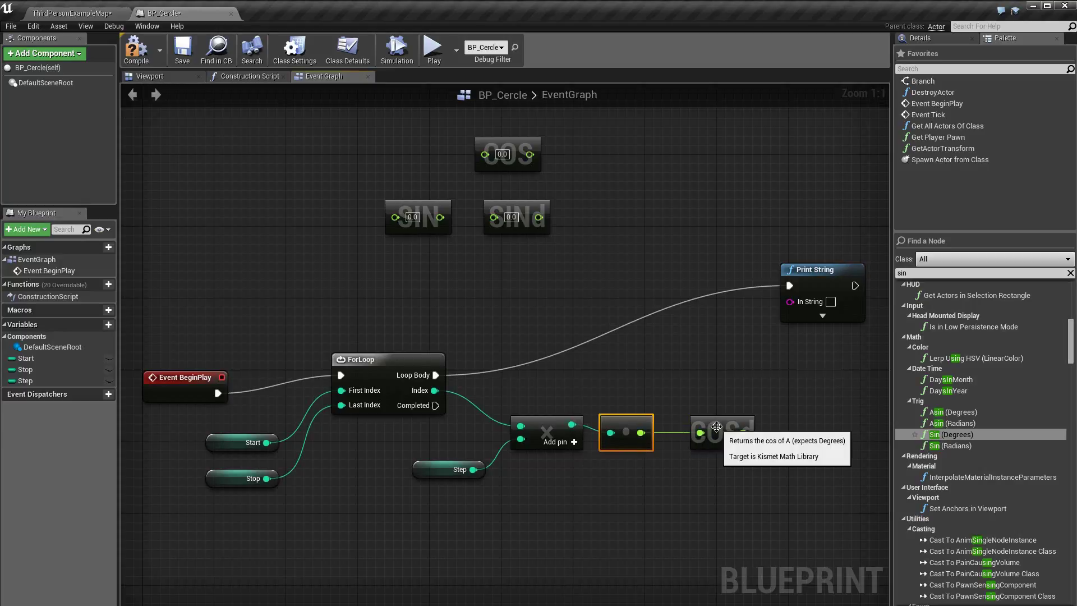
left_click_drag(716, 427, 709, 431)
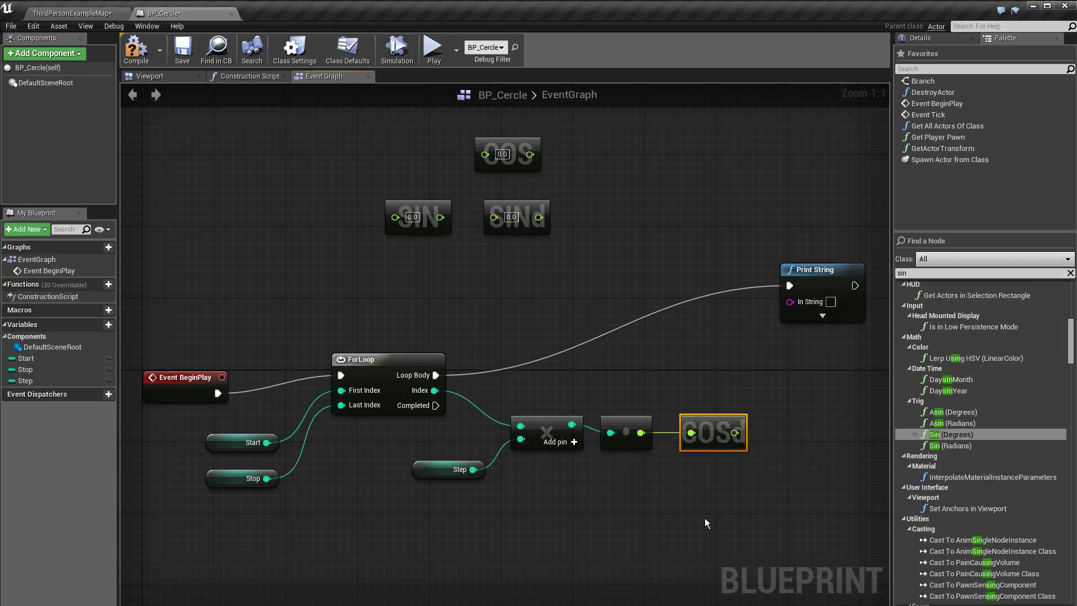
right_click_drag(704, 519, 552, 522)
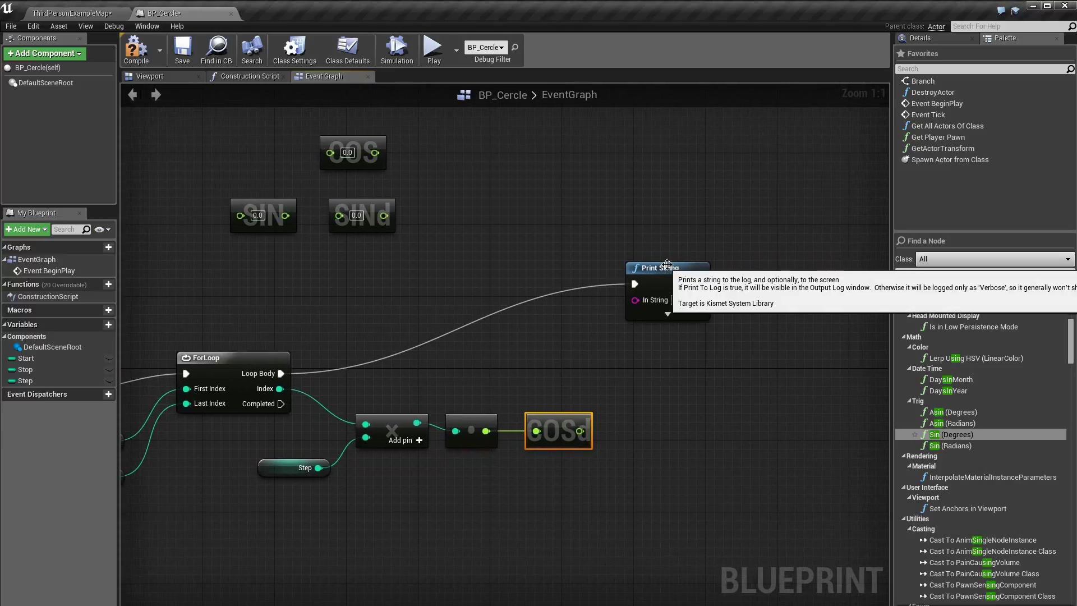
left_click_drag(670, 268, 850, 295)
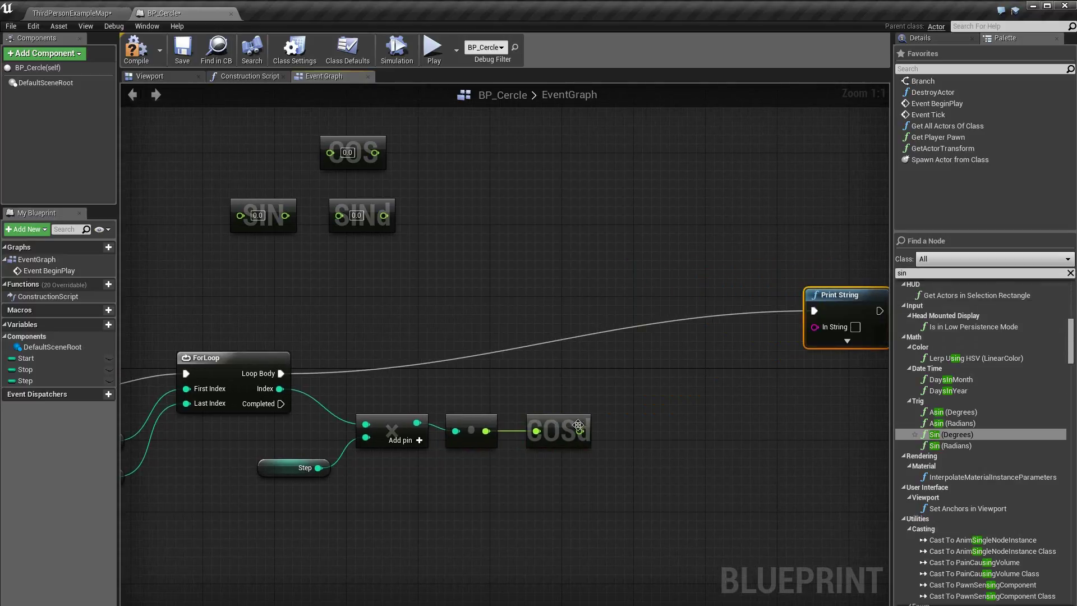
left_click_drag(581, 431, 819, 329)
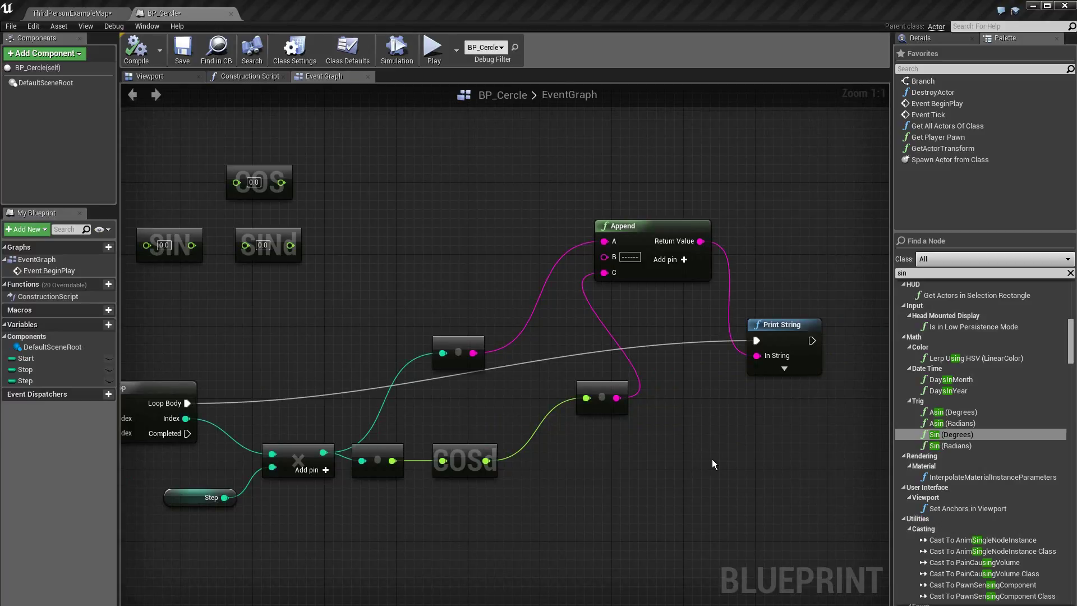
Play ThirdPersonExampleMap and select the 45------0.707107 line in the Output Log.
left_click(78, 13)
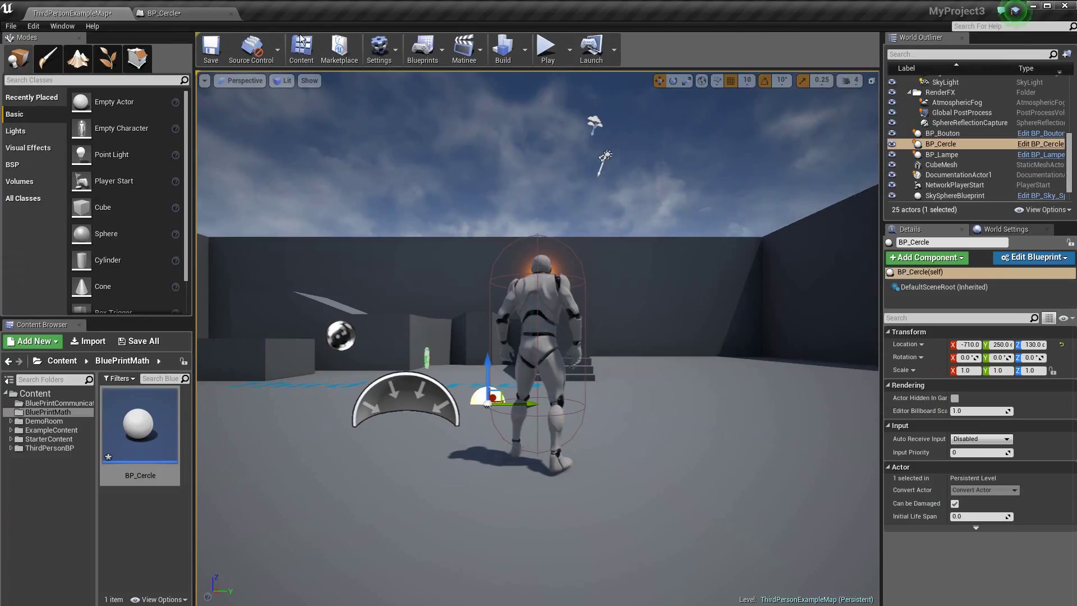
left_click(542, 56)
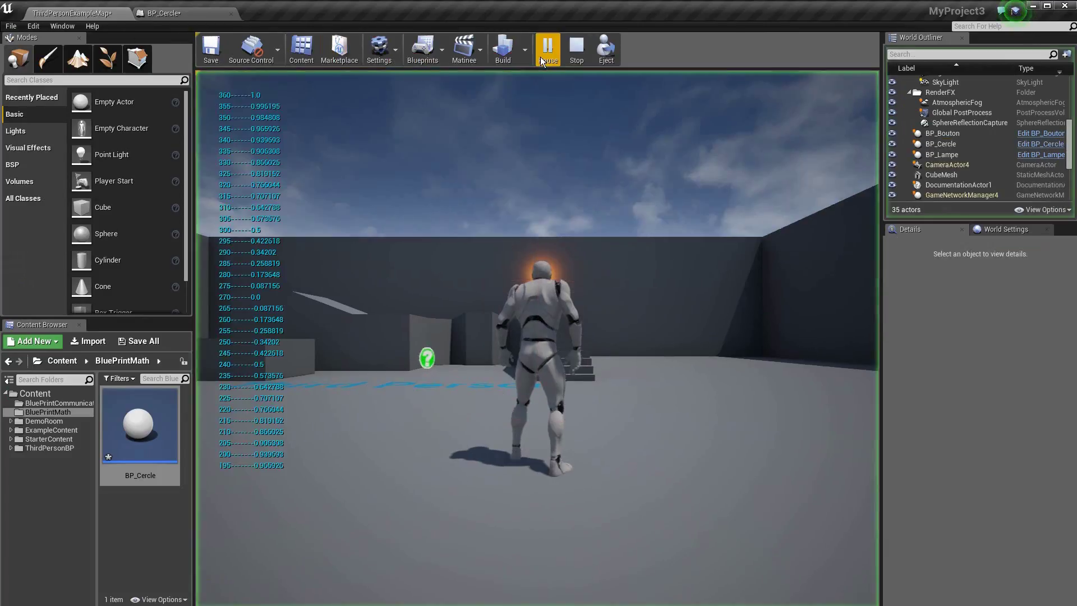
left_click(576, 49)
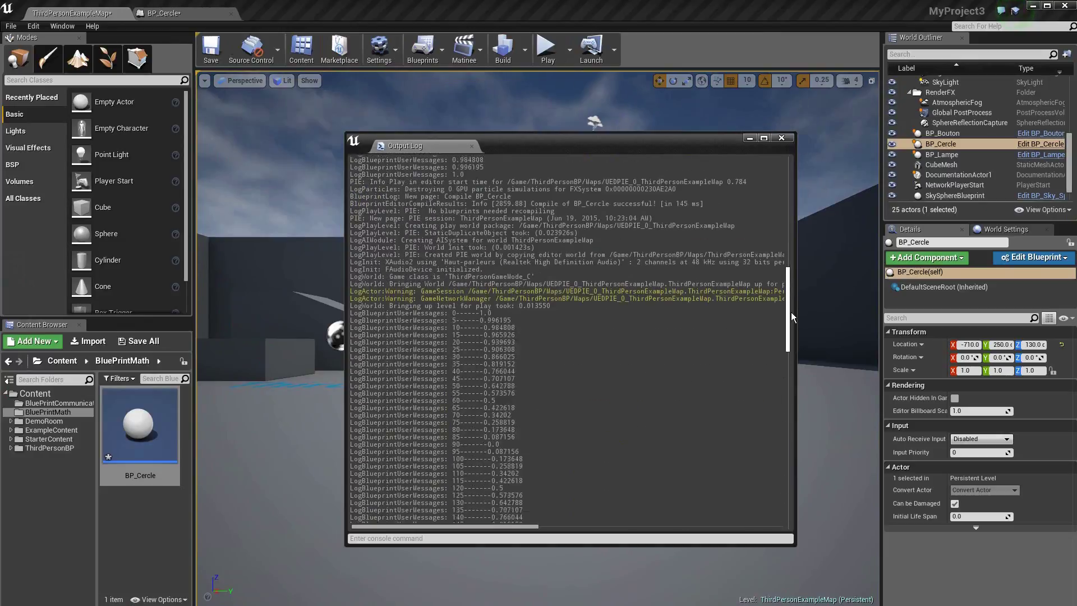
scroll(791, 315, "up", 3)
left_click_drag(791, 316, 791, 321)
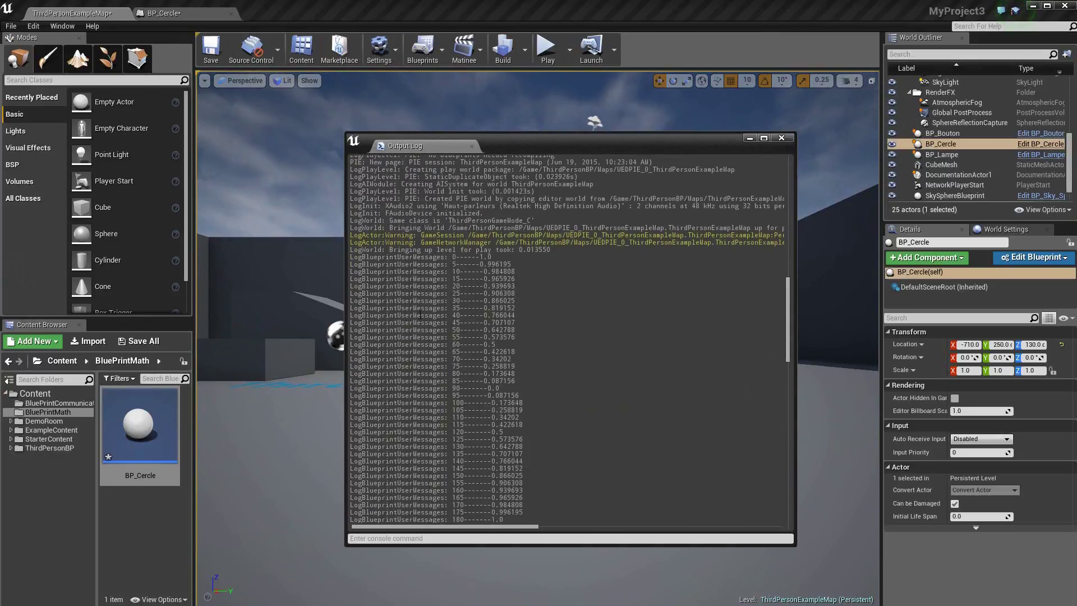
left_click_drag(453, 323, 516, 324)
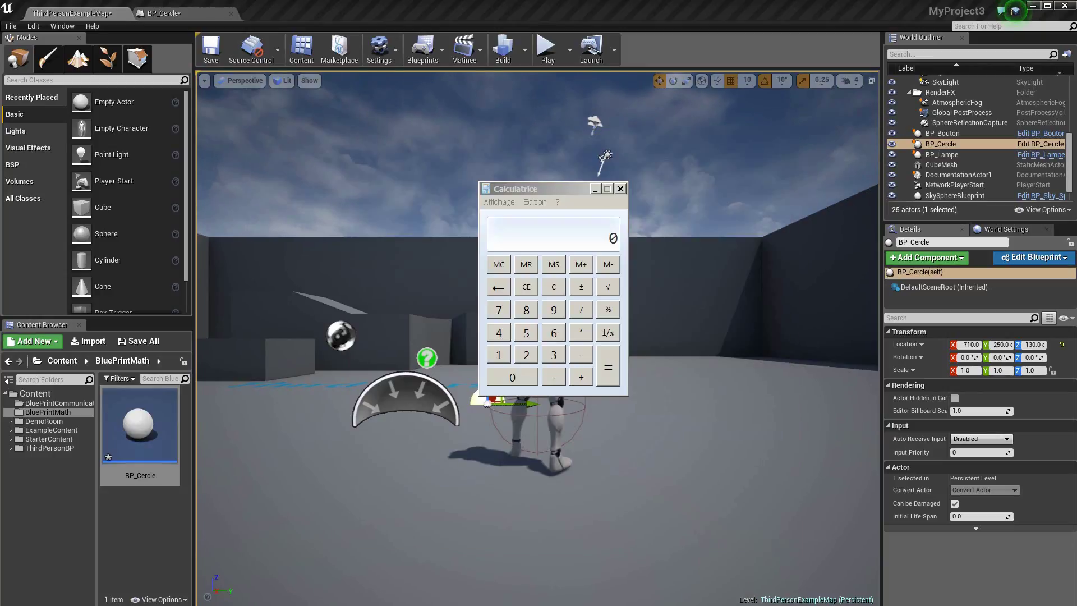
Switch Calculator to Scientific and compute cos 45°, about 0.7071.
left_click(543, 190)
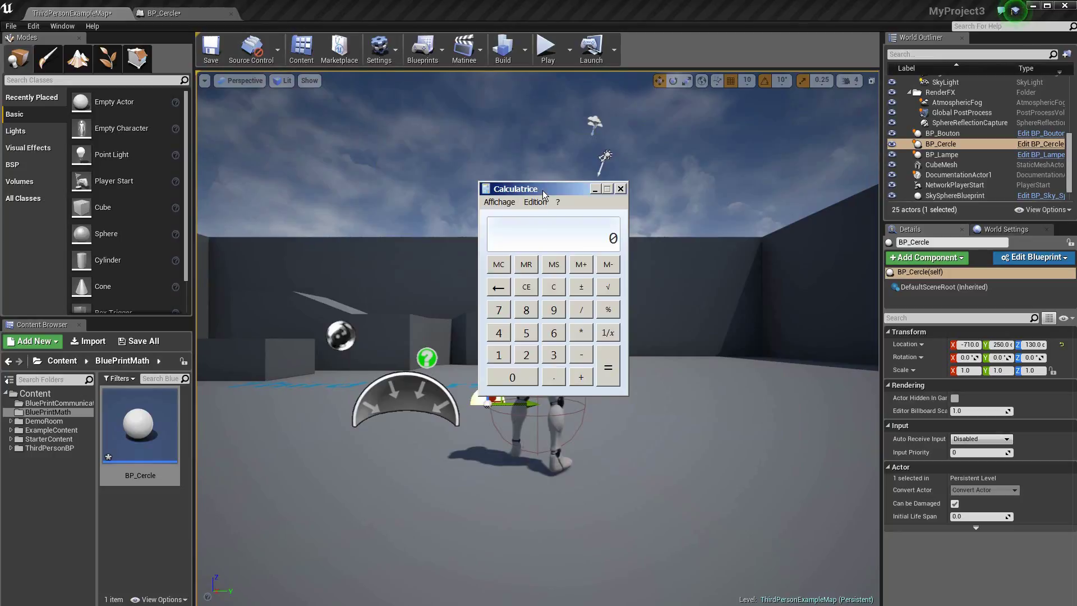
left_click(503, 205)
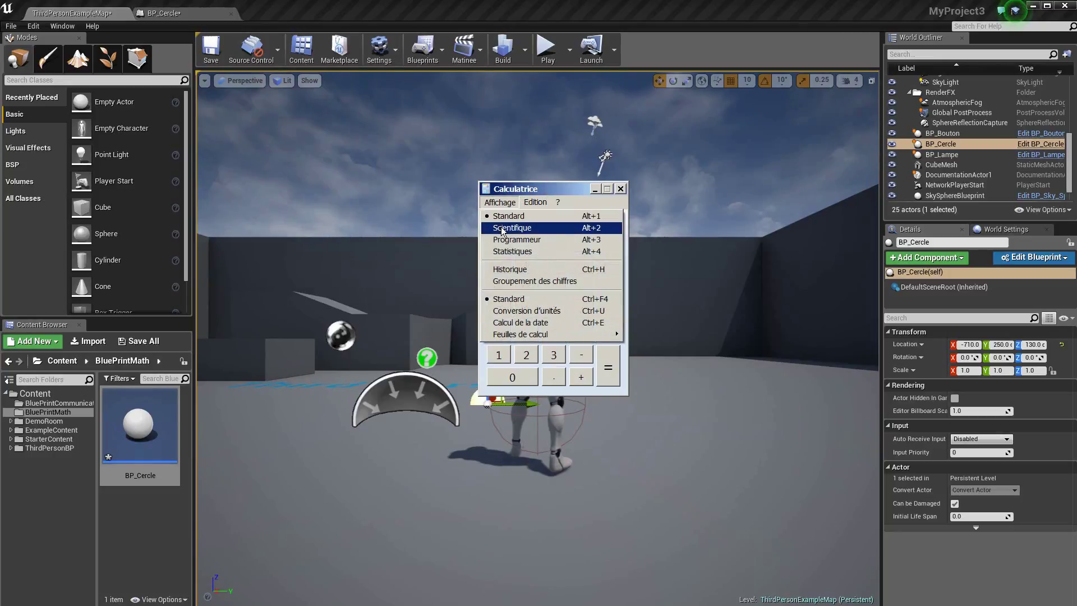
left_click(500, 226)
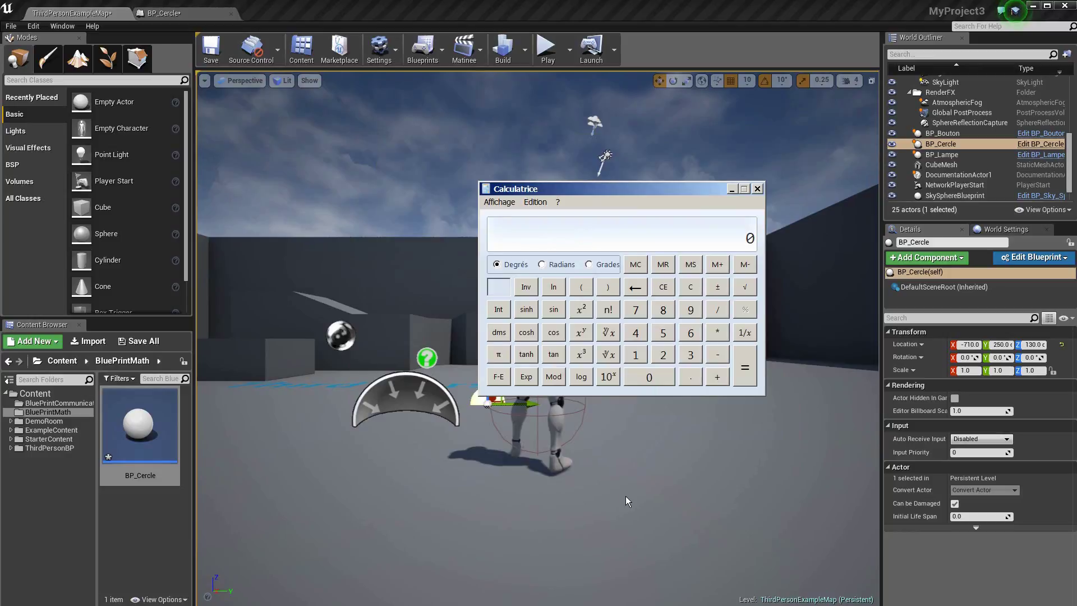
left_click(637, 336)
left_click(663, 339)
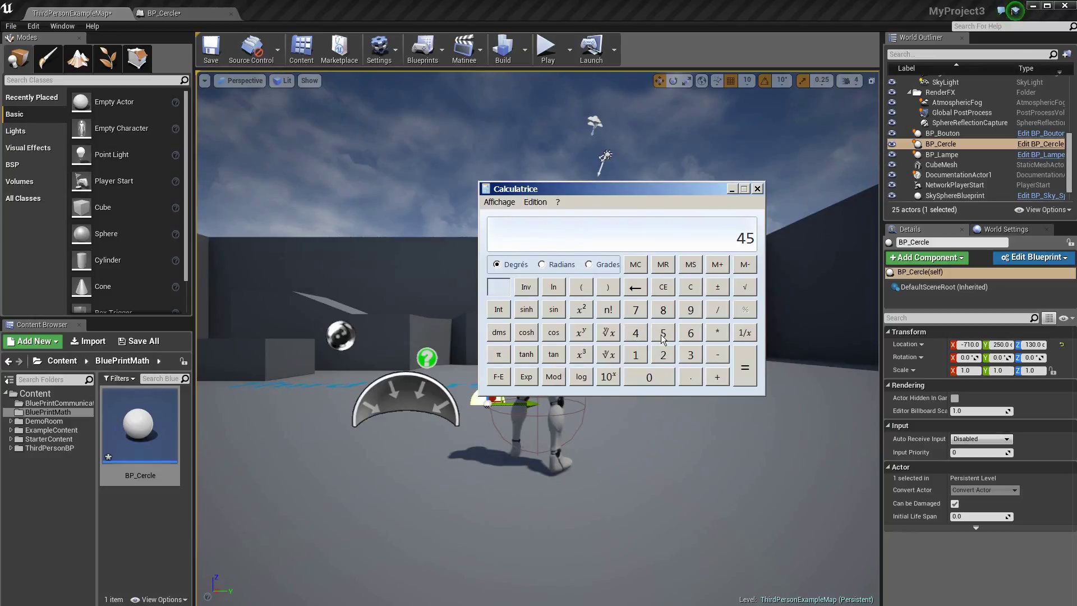
left_click(557, 336)
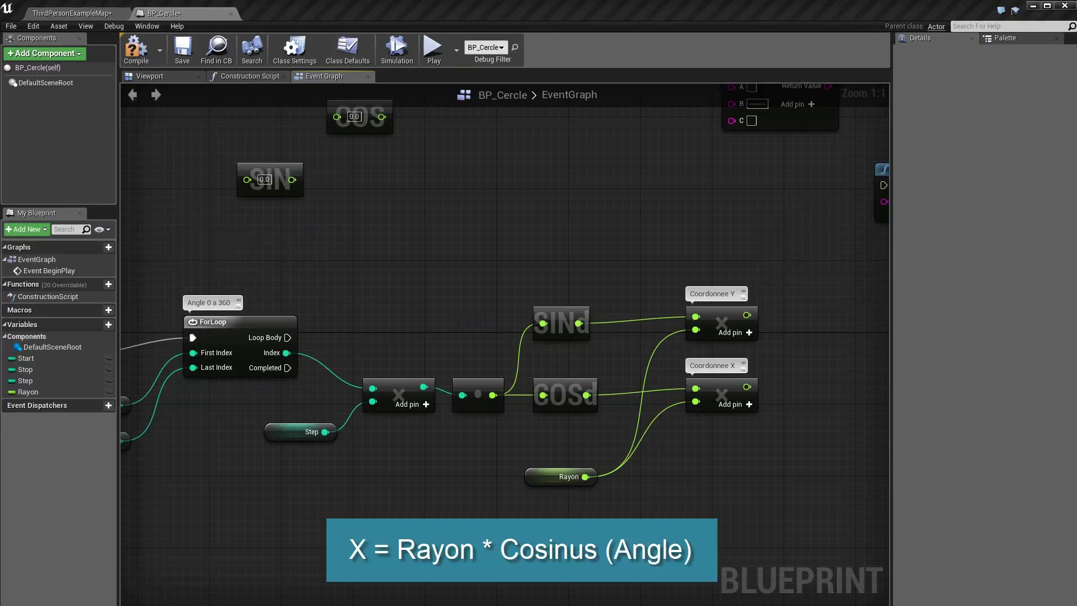
Inspect Rayon and the Coordonnee X multiply node, checking Rayon's name and default value.
left_click(534, 474)
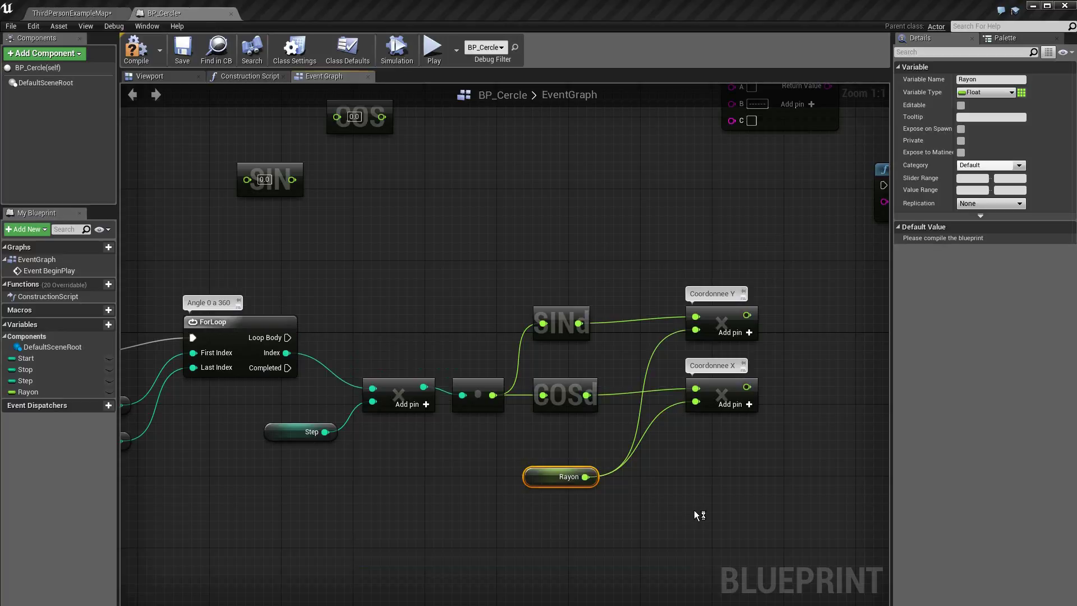
left_click(719, 386)
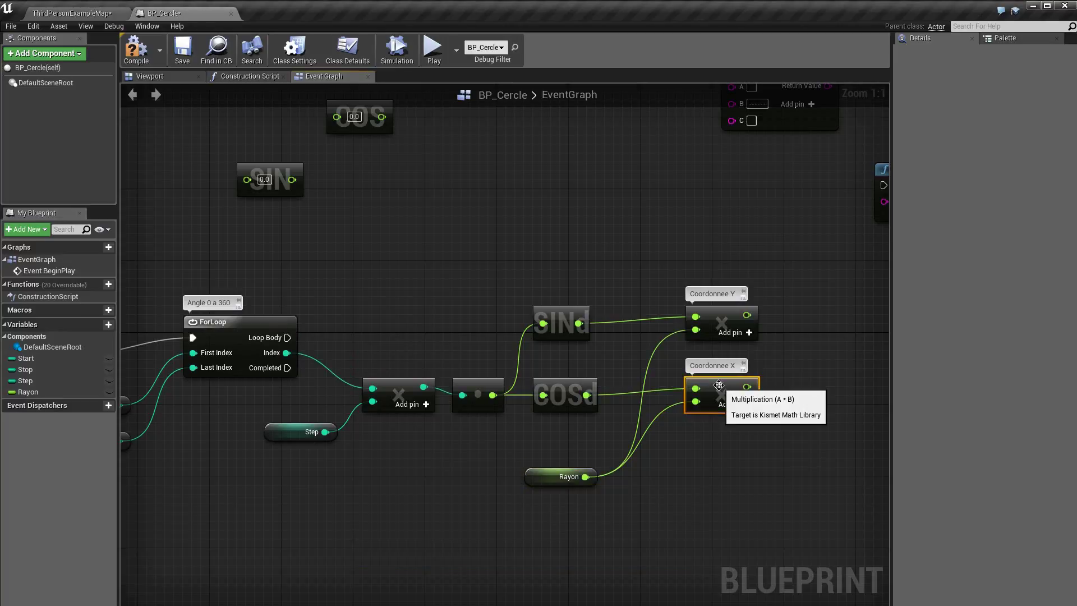
right_click(719, 386)
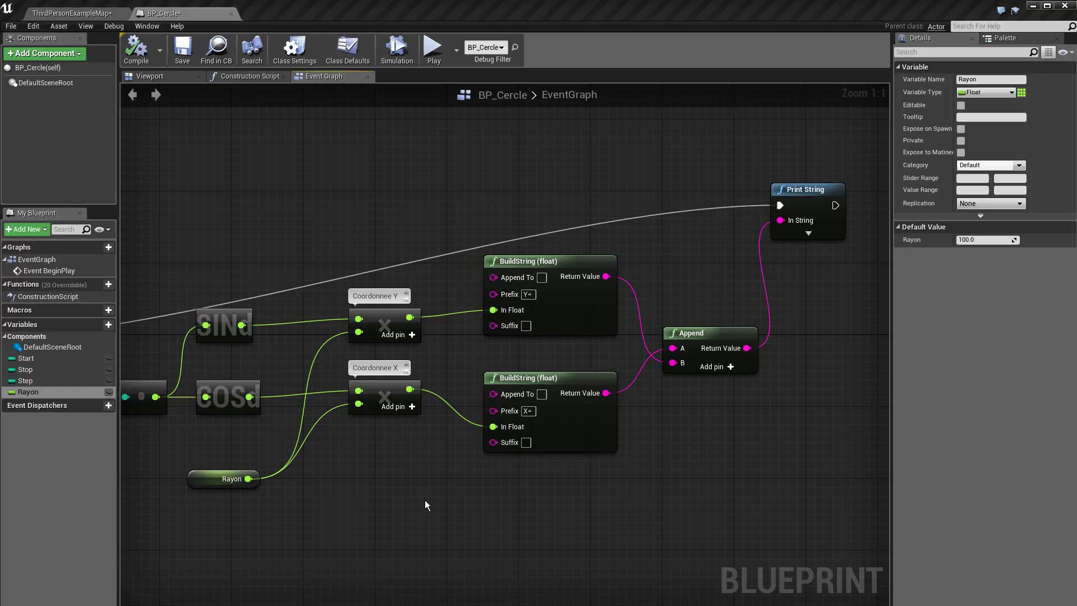
double_click(46, 394)
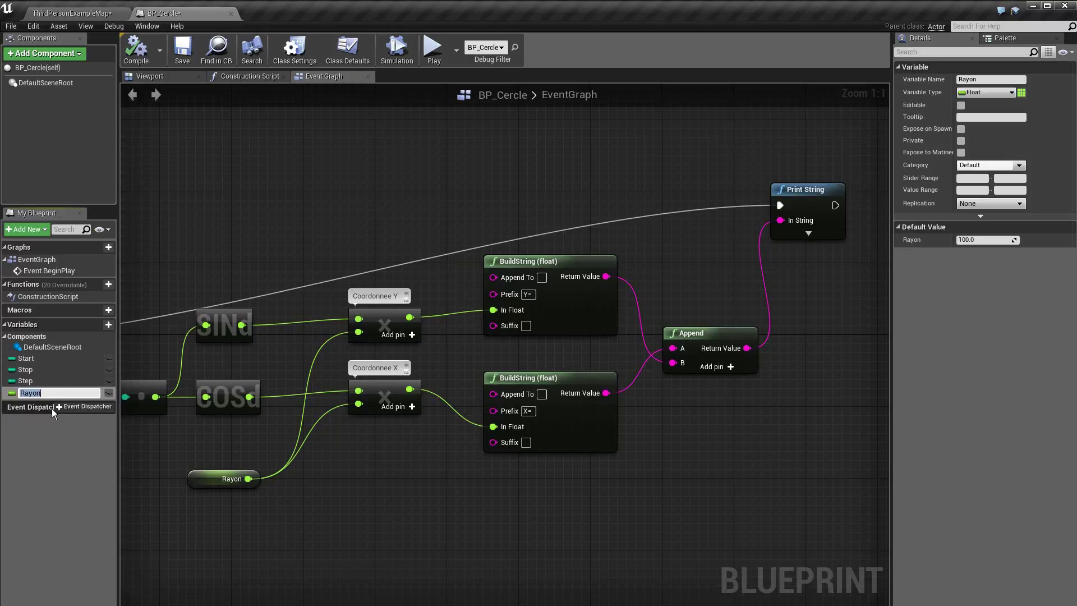
left_click(48, 443)
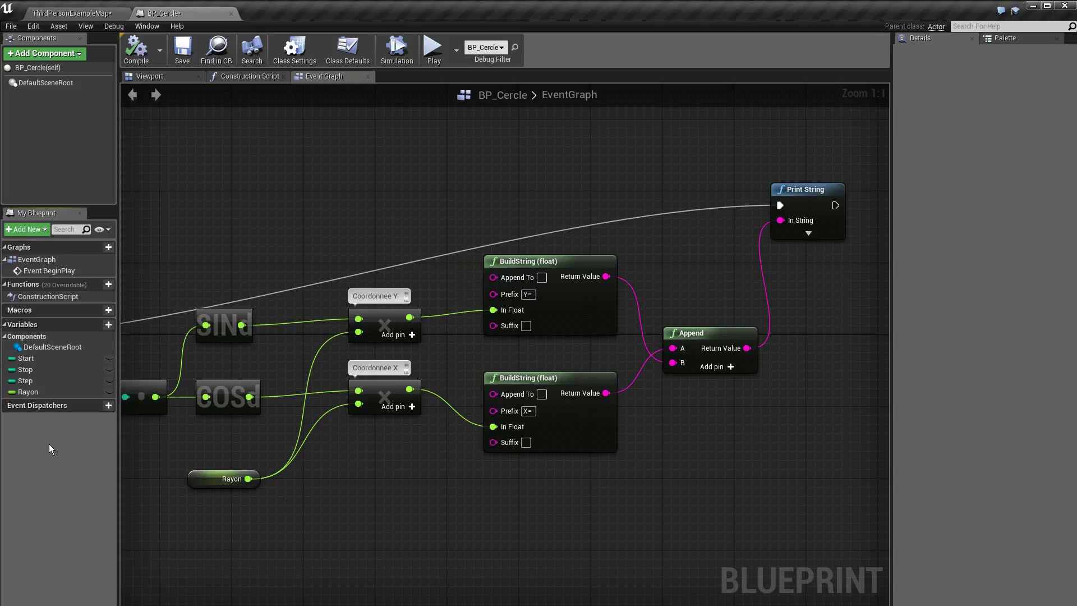
left_click(37, 392)
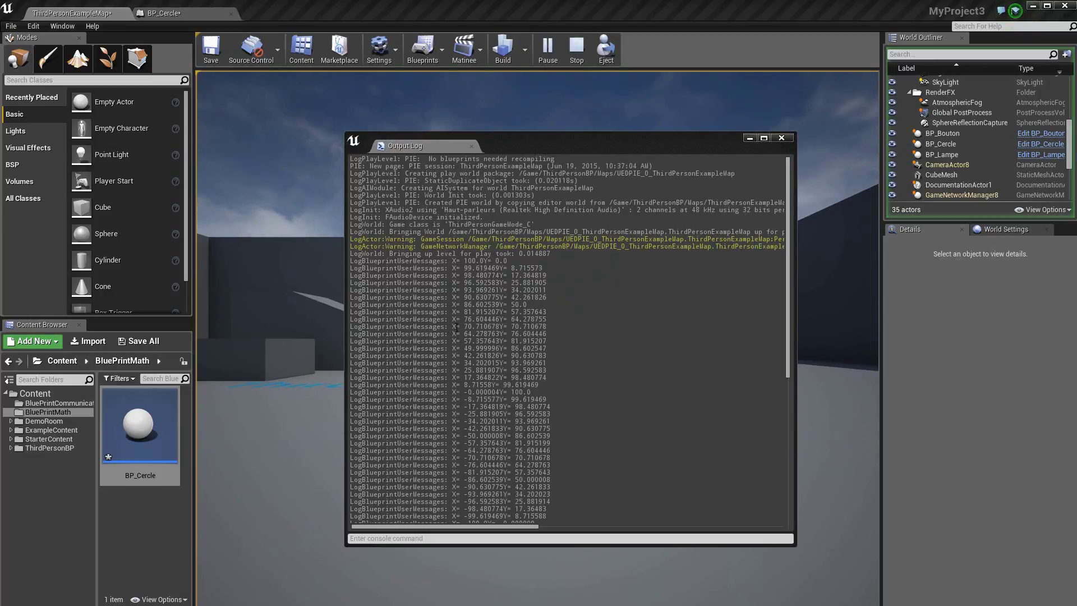
Select the 45-degree X and Y values in the Output Log, then end the play session.
left_click_drag(456, 328, 557, 329)
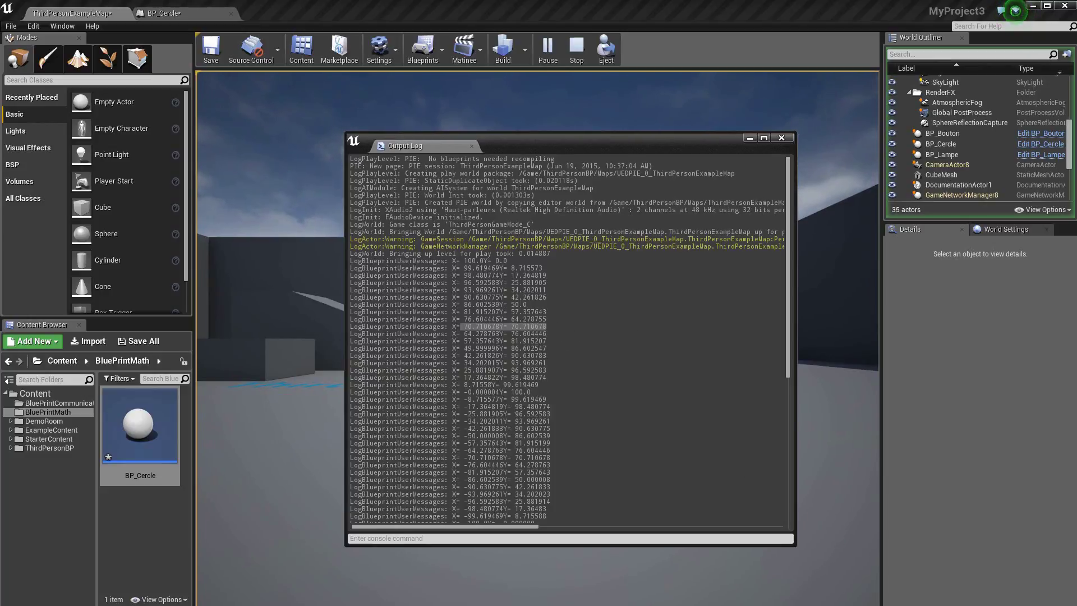
key("Escape")
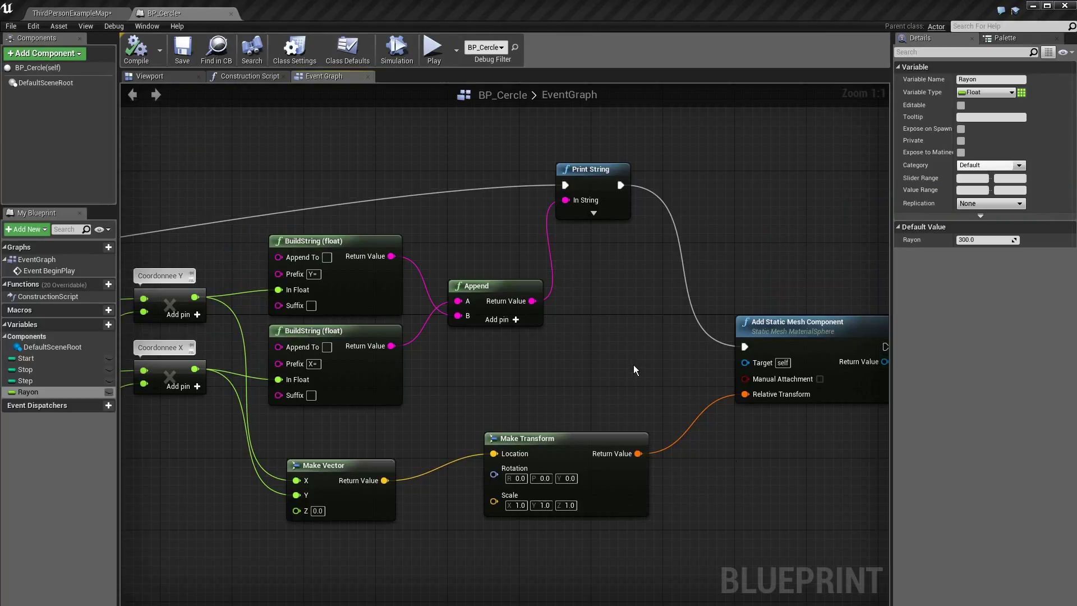
Inspect the Add Static Mesh Component node's mesh settings and reposition the spawning nodes in view.
left_click(762, 328)
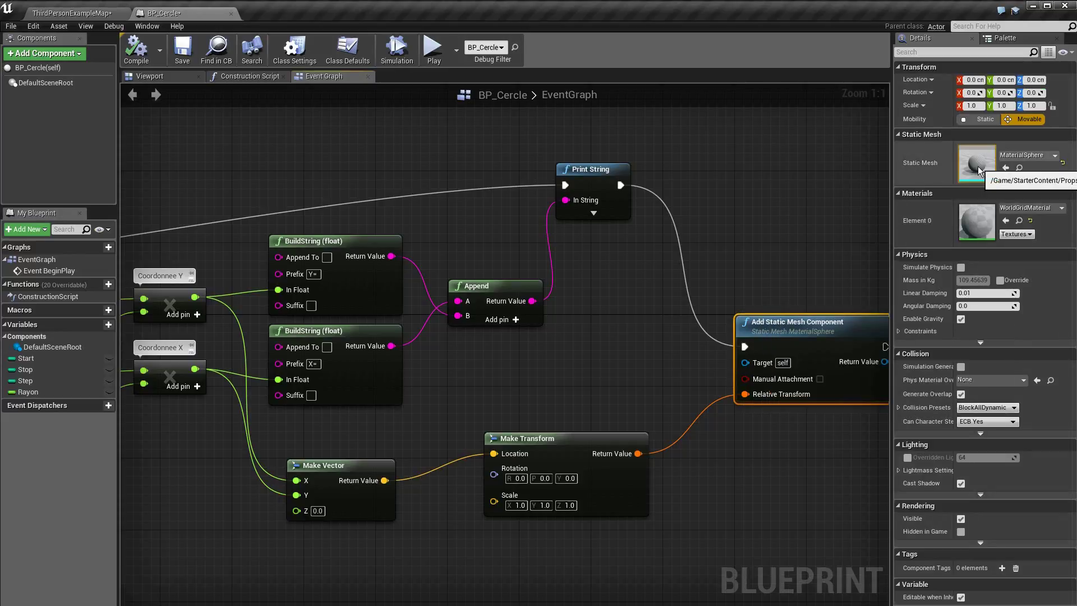
left_click(810, 476)
right_click_drag(746, 511, 755, 492)
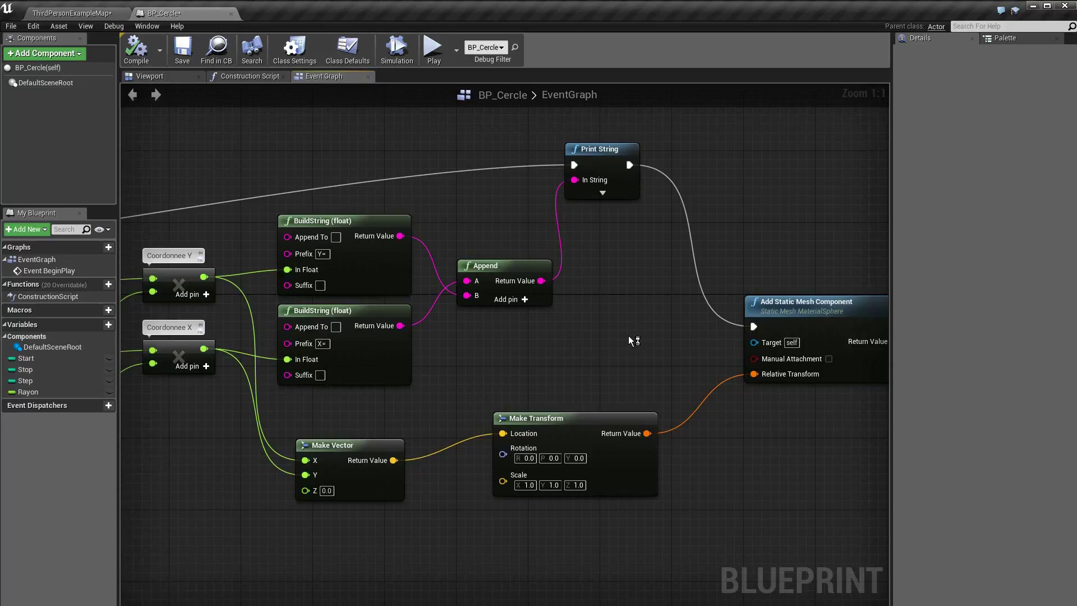
right_click_drag(635, 335, 590, 363)
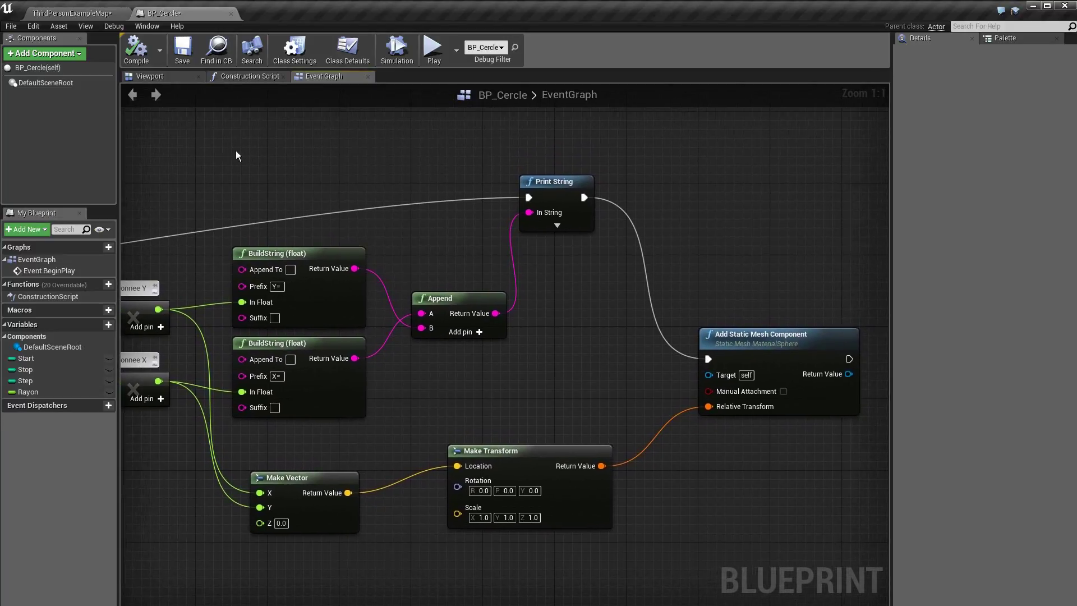
Play the level, walk toward the spiralling spheres, then stop the session.
left_click(66, 15)
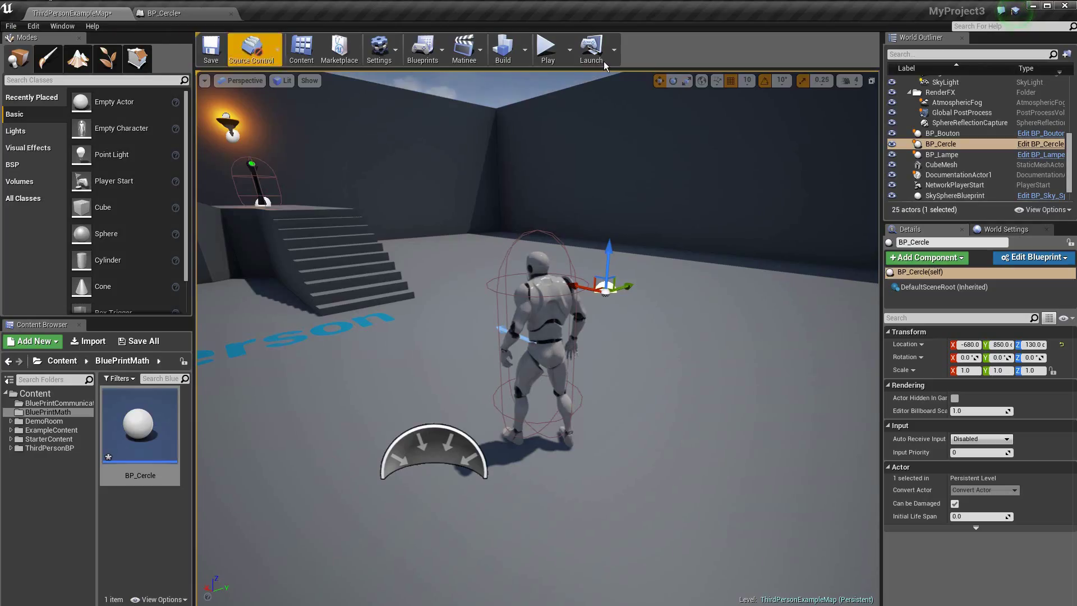
left_click(558, 48)
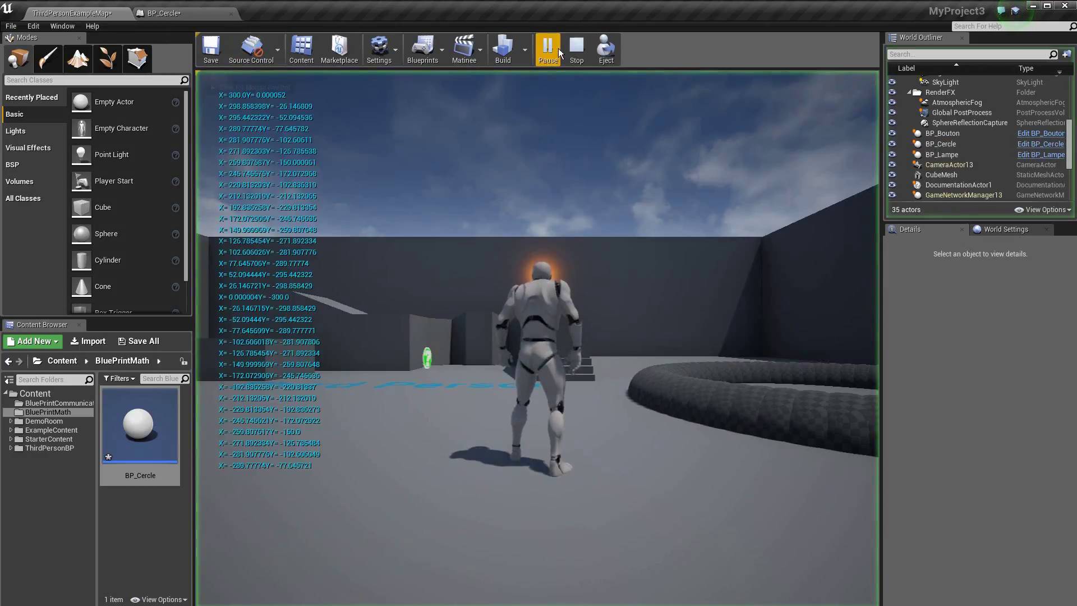
key("w")
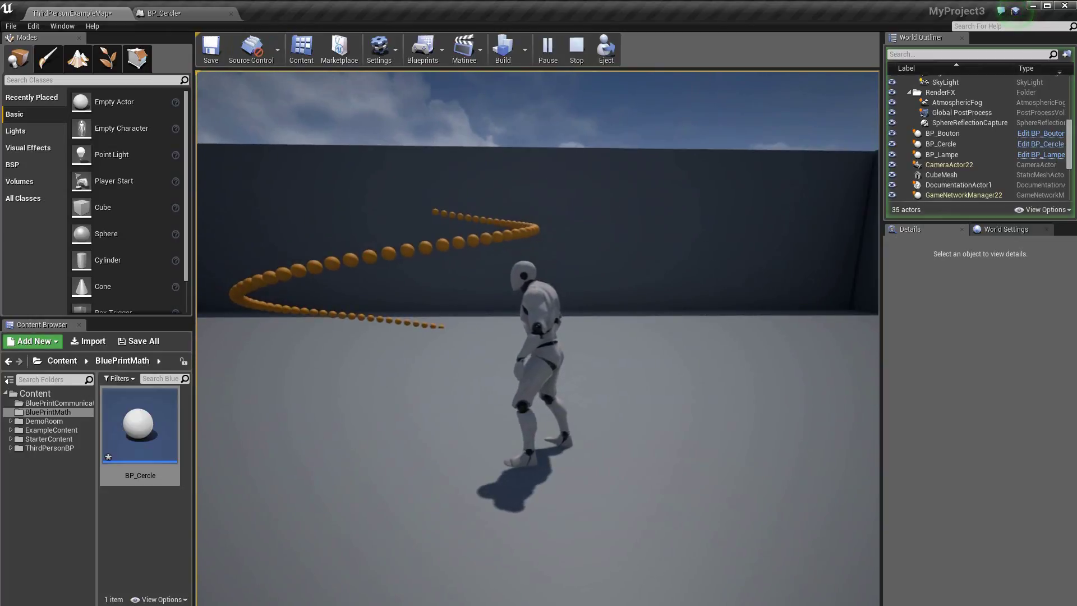
key("Escape")
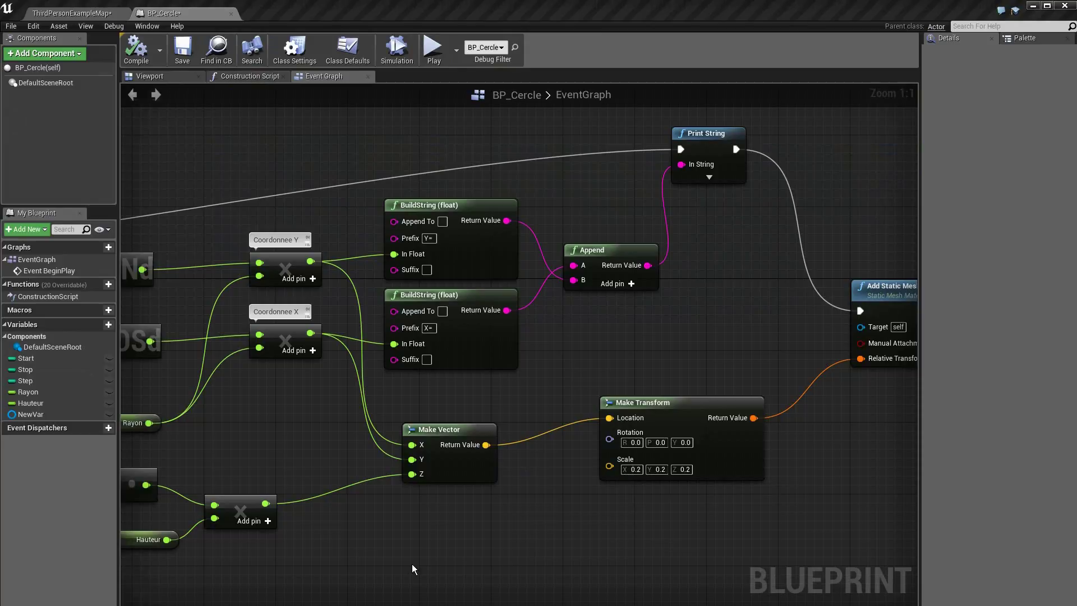
Pan to the loop and coordinate nodes and check Hauteur's default value of 5.0.
mouse_move(414, 570)
right_mouse_down()
mouse_move(609, 533)
mouse_move(647, 538)
right_mouse_up()
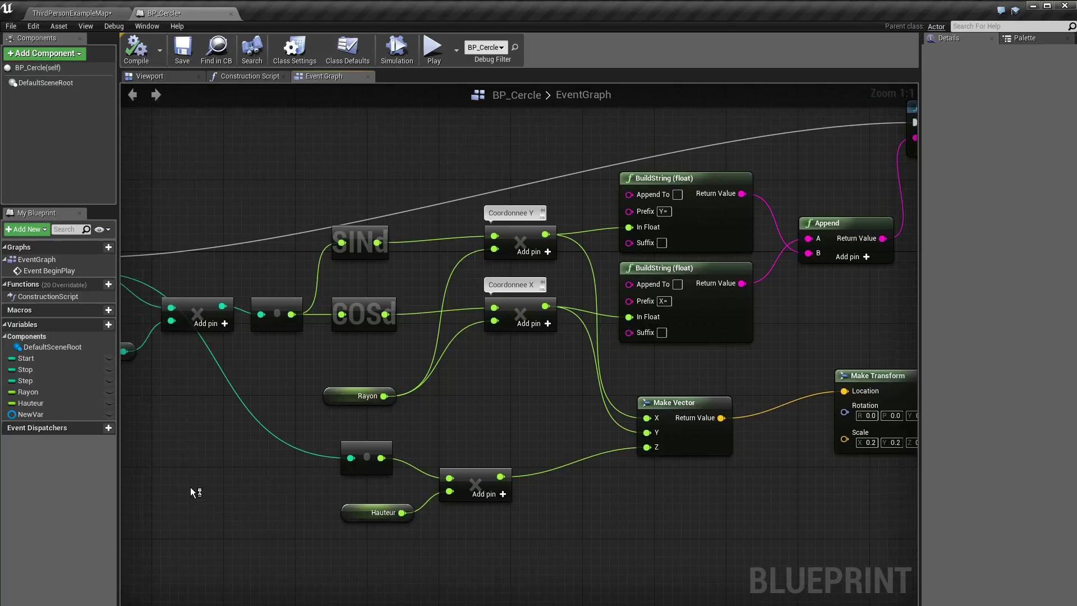
right_click_drag(191, 487, 288, 513)
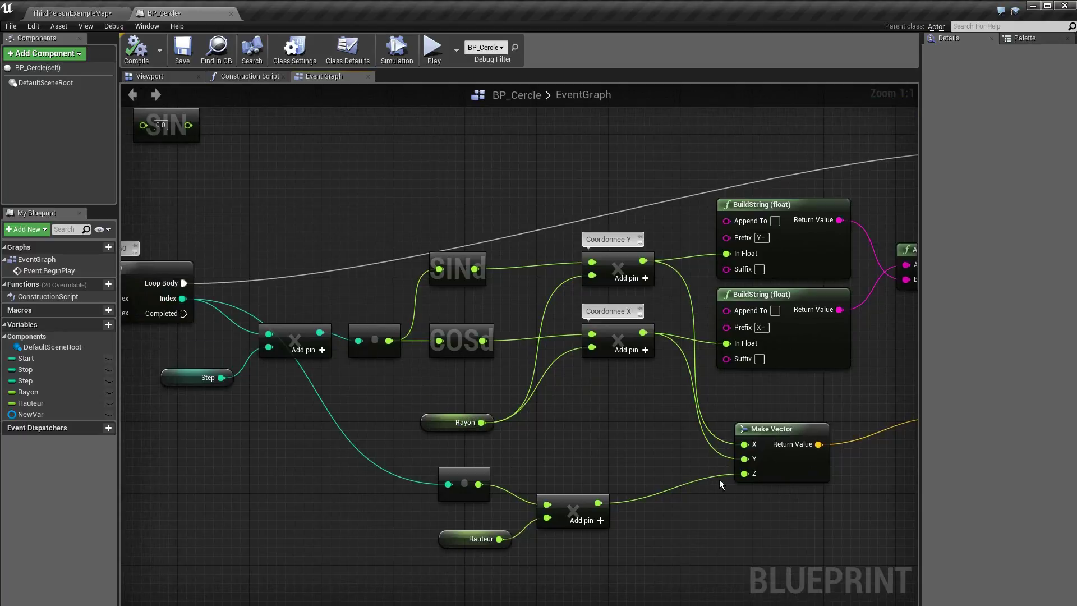
left_click(456, 539)
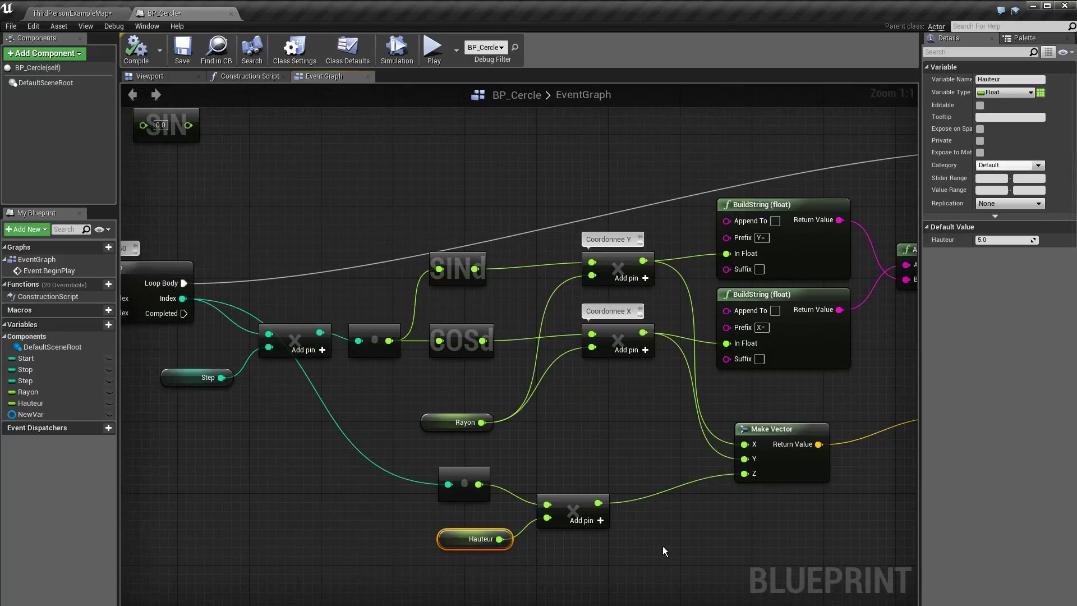